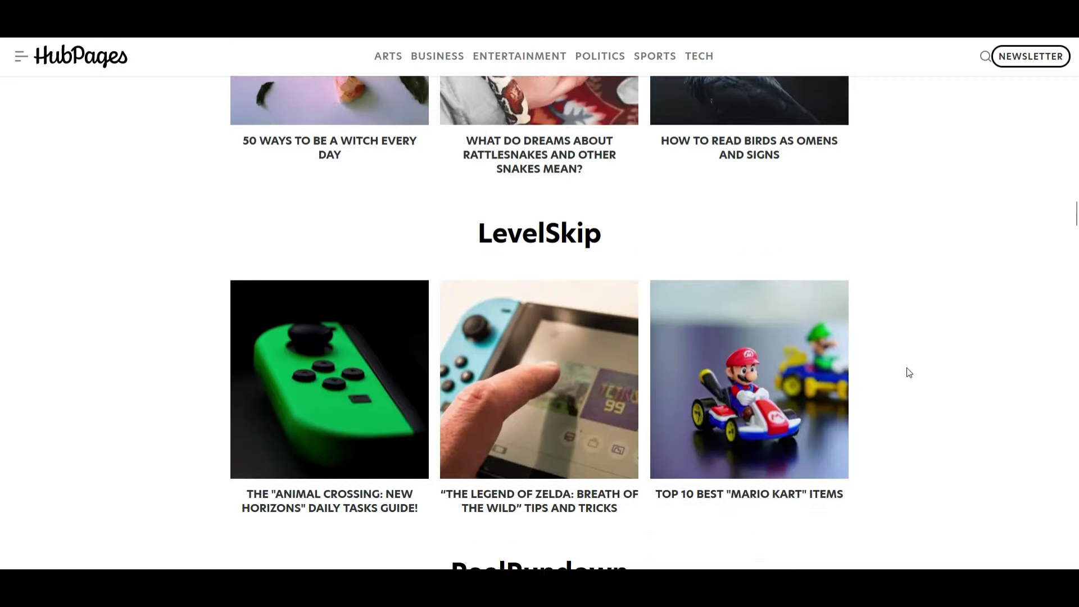
{"action": "scroll", "coordinate": [909, 372], "scroll_direction": "down", "scroll_amount": 4}
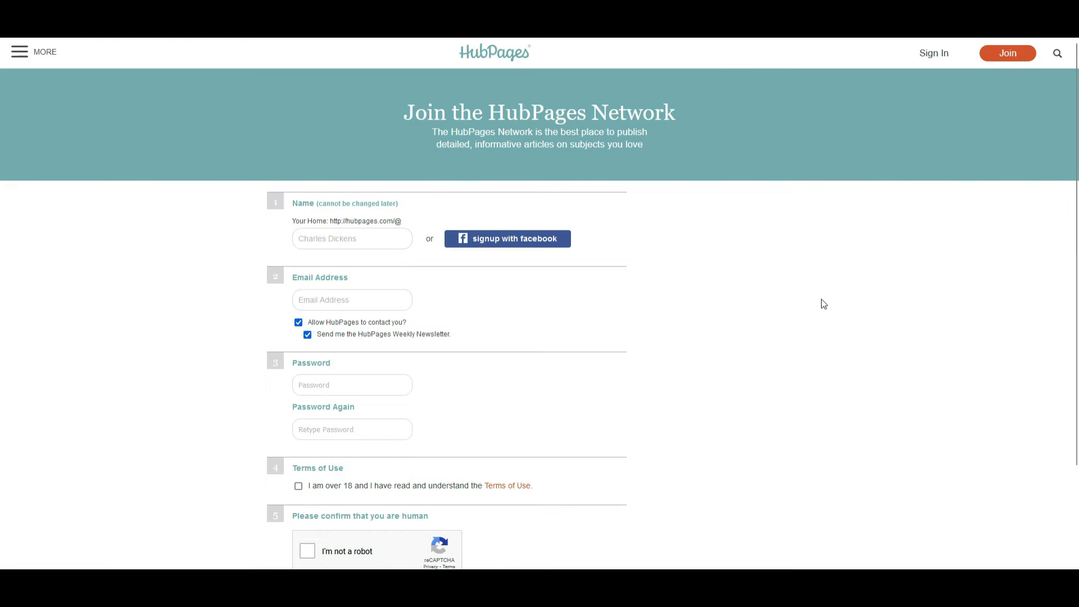
{"action": "scroll", "coordinate": [823, 304], "scroll_direction": "down", "scroll_amount": 2}
{"action": "scroll", "coordinate": [823, 304], "scroll_direction": "up", "scroll_amount": 2}
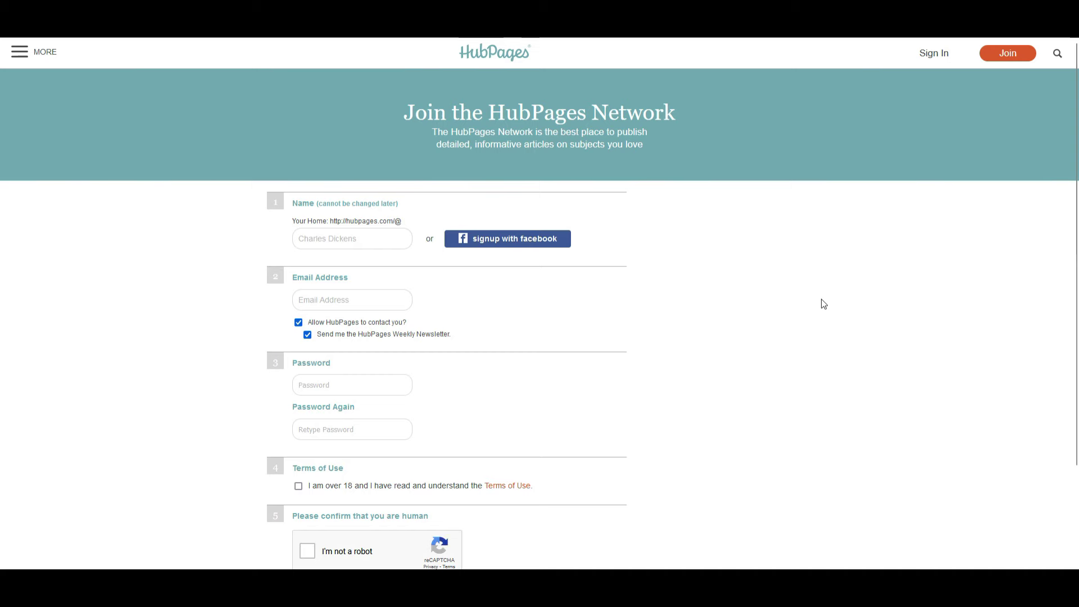
{"action": "scroll", "coordinate": [824, 304], "scroll_direction": "down", "scroll_amount": 2}
{"action": "scroll", "coordinate": [818, 303], "scroll_direction": "up", "scroll_amount": 2}
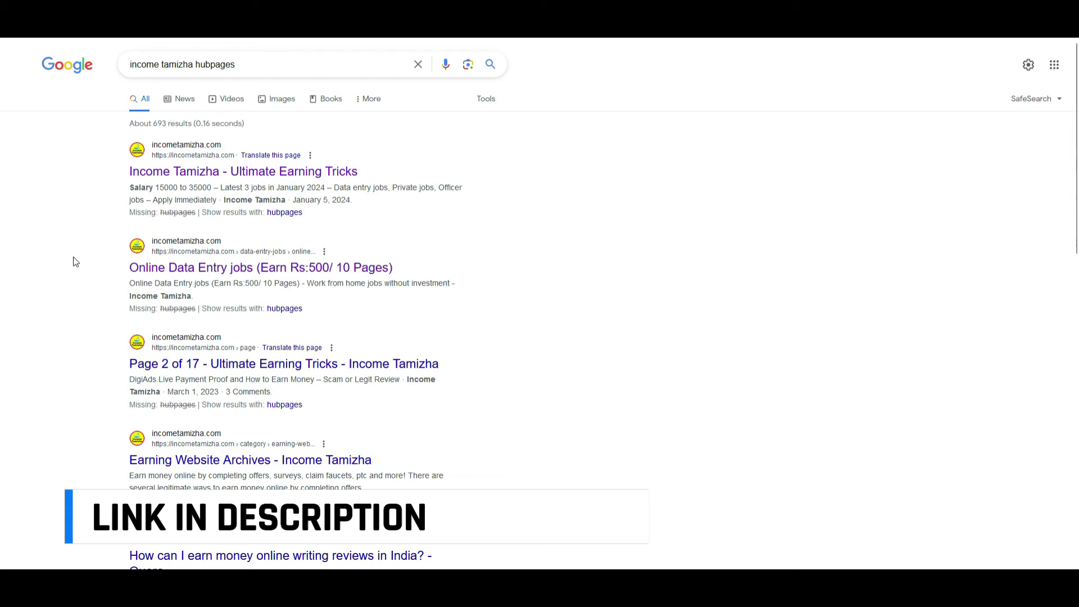
Step: Open the Income Tamizha website from the search results and open its HubPages.Com data entry job review
{"action": "left_click", "coordinate": [251, 178]}
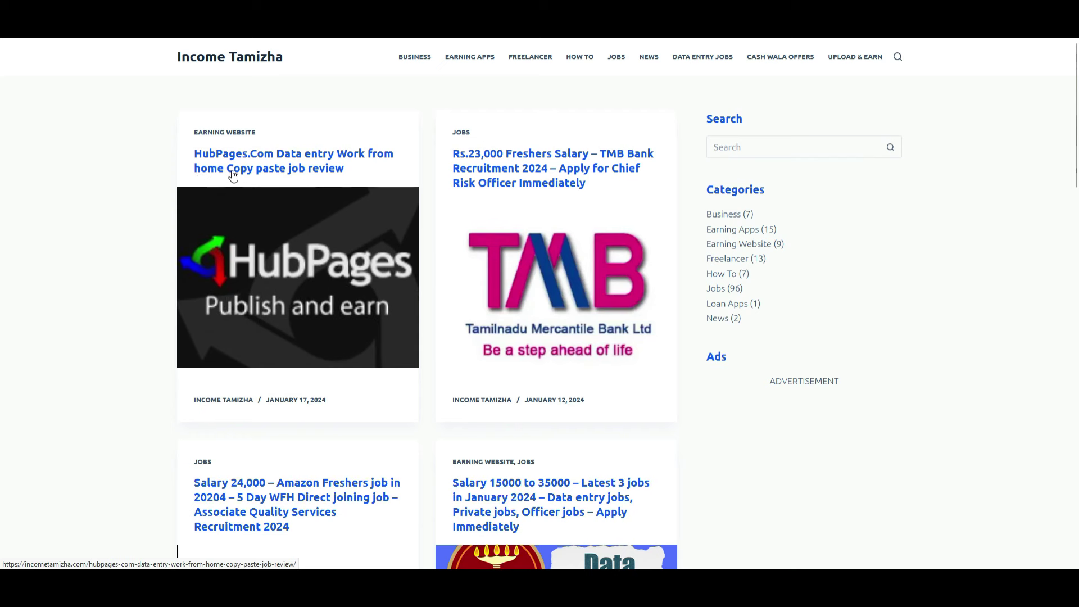
{"action": "left_click", "coordinate": [318, 168]}
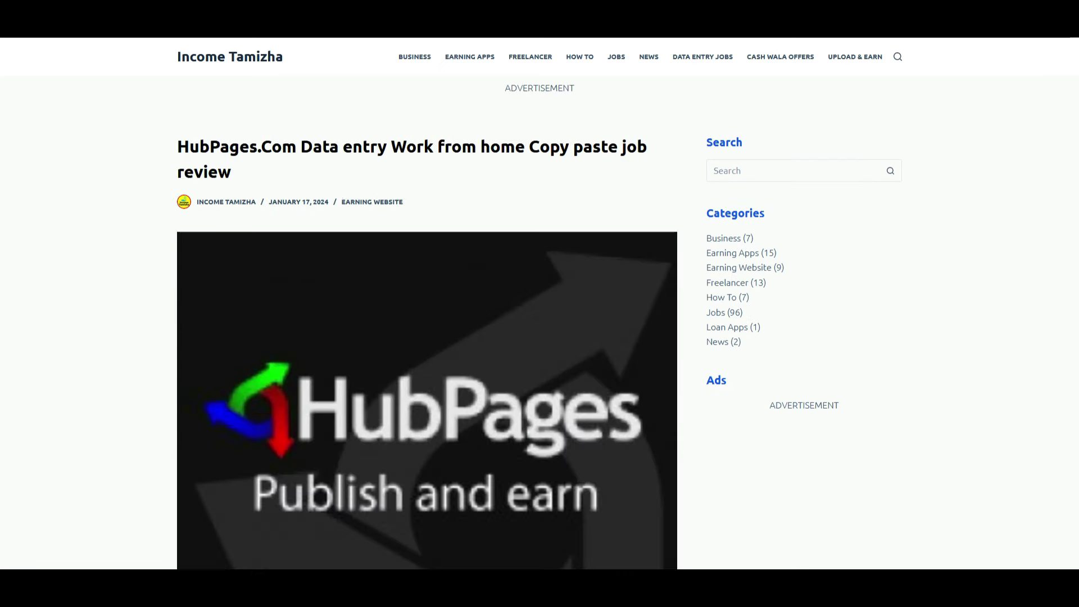
Step: Read the review's sections on HubPages, how to earn money, the 5 steps to success and the earning proof
{"action": "scroll", "coordinate": [133, 285], "scroll_direction": "down", "scroll_amount": 8}
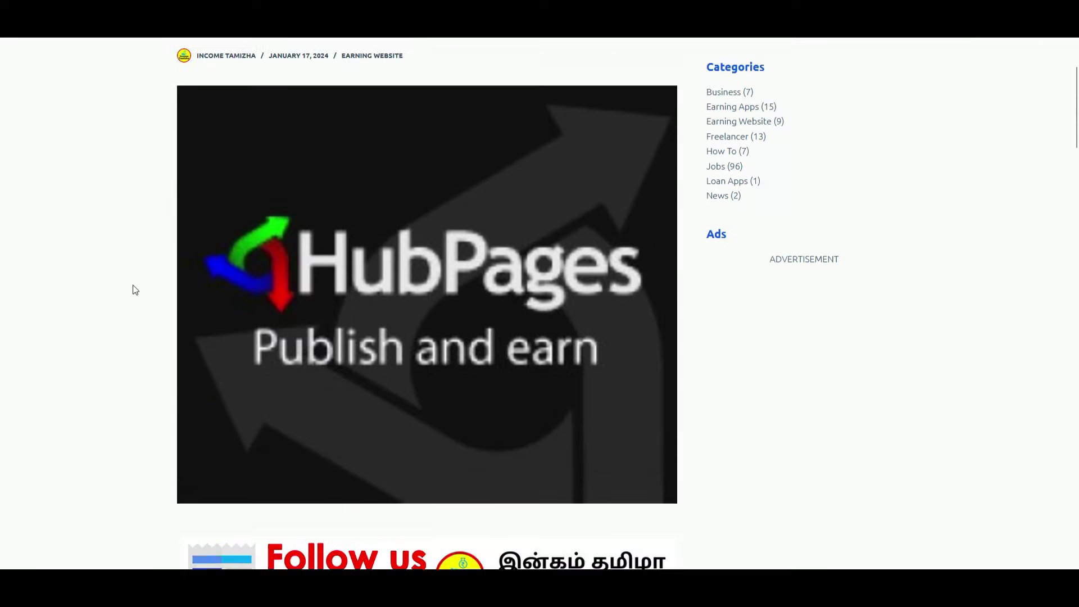
{"action": "scroll", "coordinate": [134, 286], "scroll_direction": "down", "scroll_amount": 5}
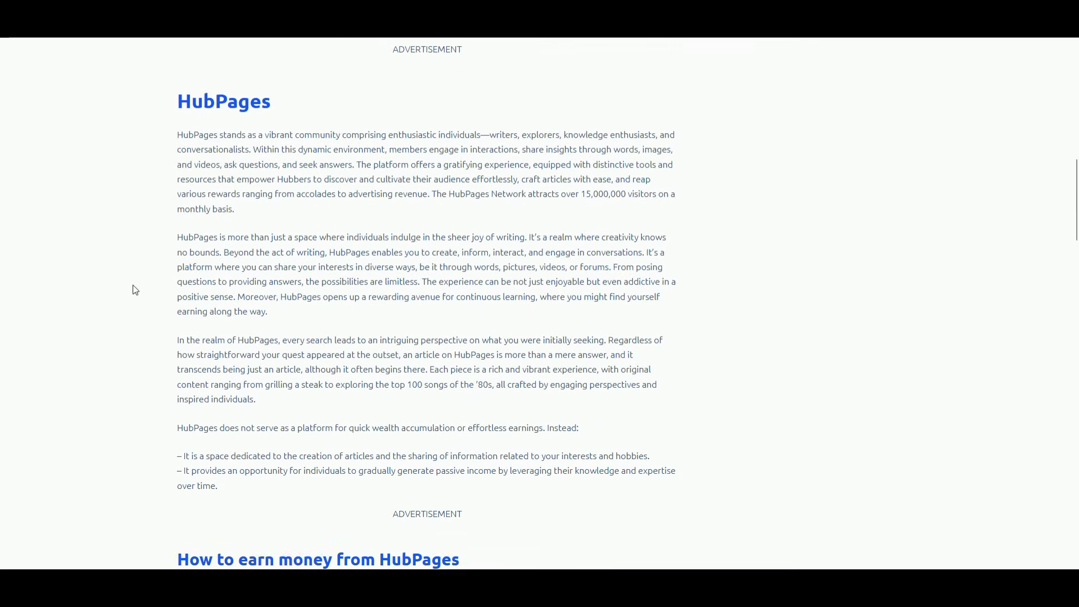
{"action": "left_click_drag", "start_coordinate": [203, 117], "coordinate": [304, 430]}
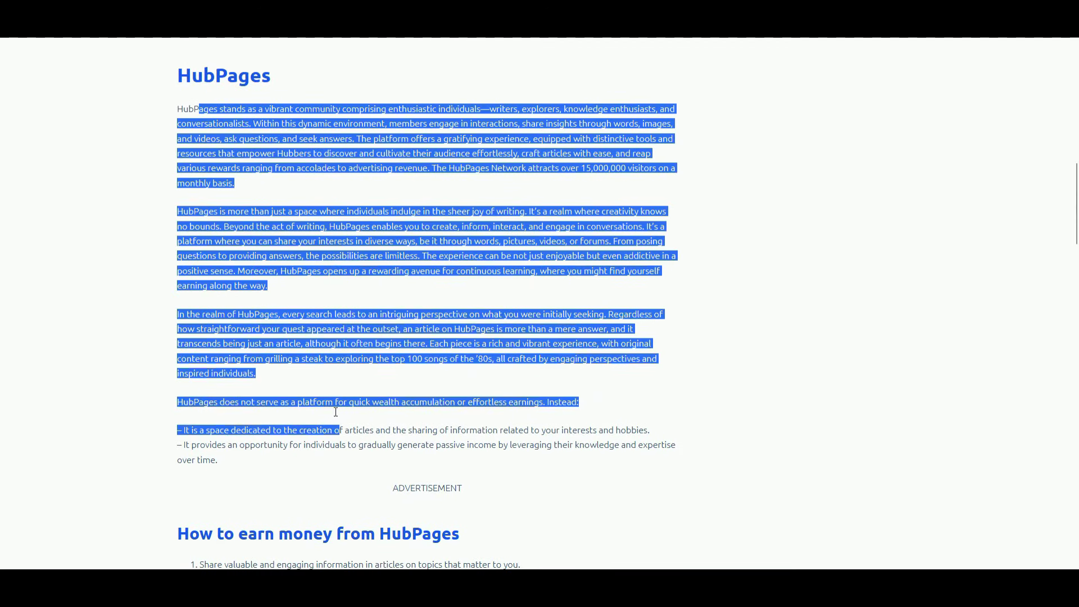
{"action": "left_click", "coordinate": [352, 352]}
{"action": "scroll", "coordinate": [353, 352], "scroll_direction": "down", "scroll_amount": 5}
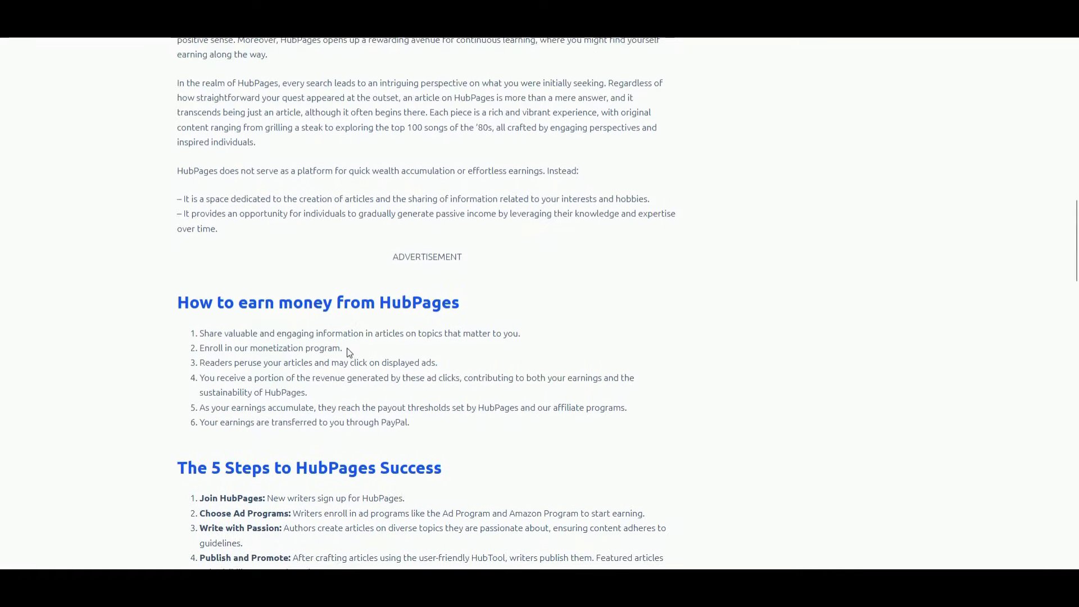
{"action": "left_click_drag", "start_coordinate": [207, 249], "coordinate": [405, 369]}
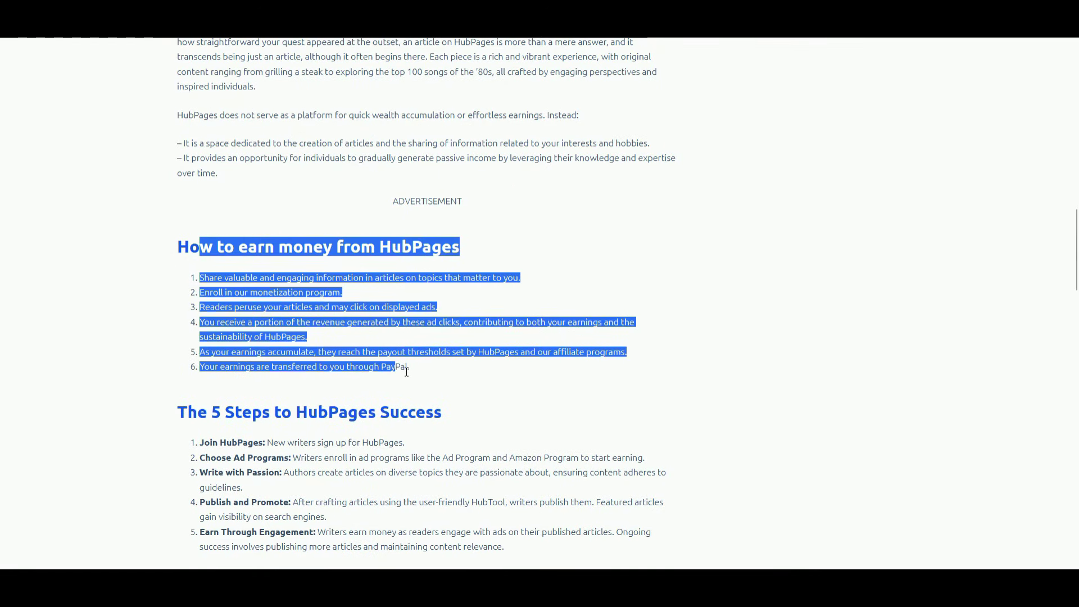
{"action": "scroll", "coordinate": [410, 373], "scroll_direction": "down", "scroll_amount": 2}
{"action": "left_click_drag", "start_coordinate": [198, 298], "coordinate": [481, 449]}
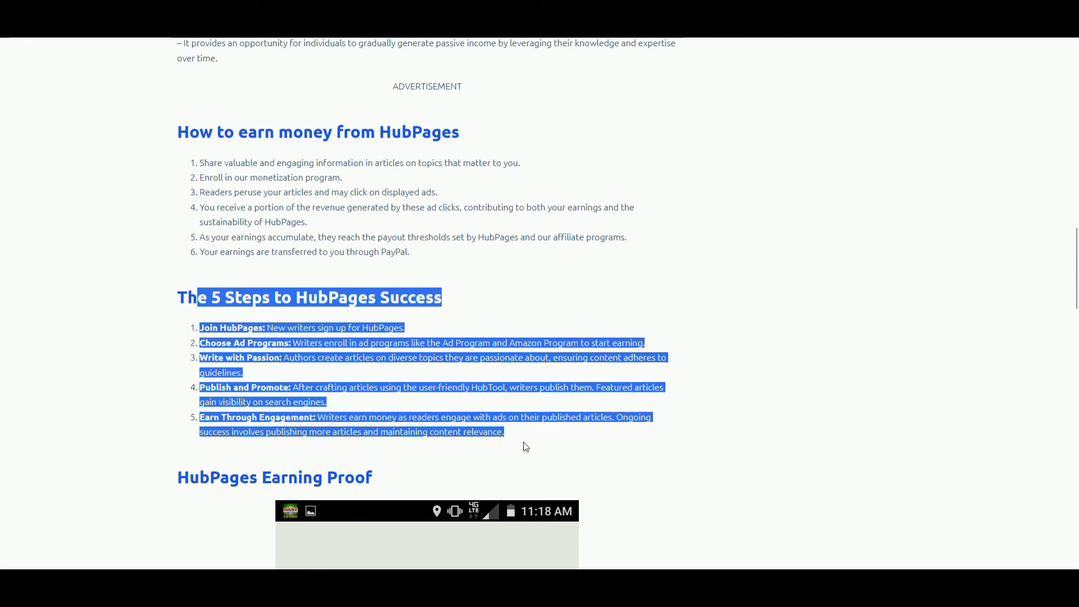
{"action": "scroll", "coordinate": [524, 444], "scroll_direction": "down", "scroll_amount": 10}
{"action": "scroll", "coordinate": [444, 381], "scroll_direction": "down", "scroll_amount": 3}
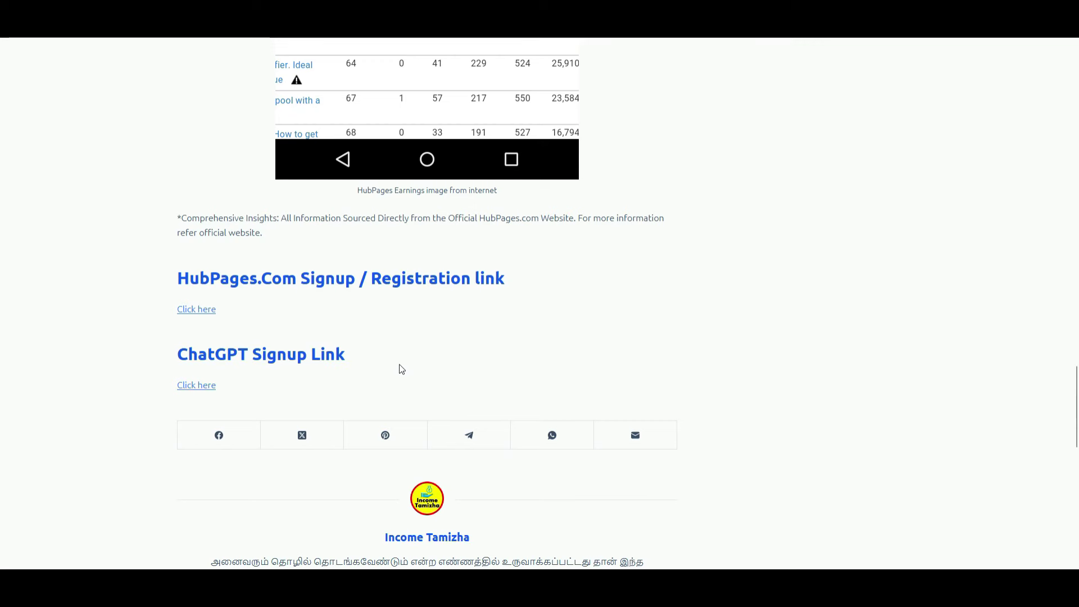
Step: Follow the article's HubPages.Com signup link through the link-generation page to the HubPages registration form
{"action": "left_click_drag", "start_coordinate": [210, 281], "coordinate": [508, 292]}
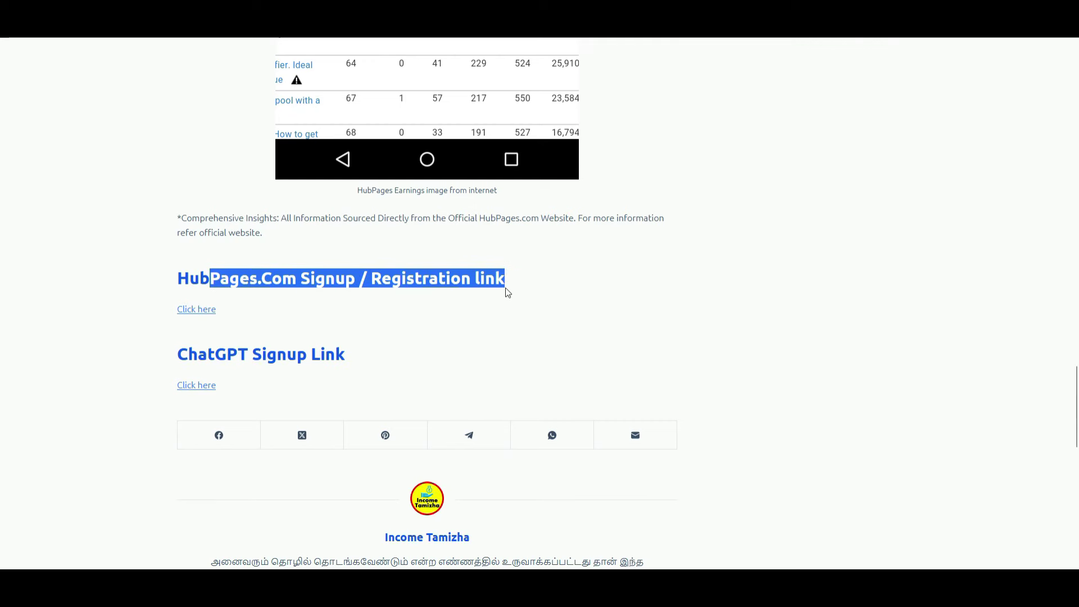
{"action": "left_click", "coordinate": [202, 311]}
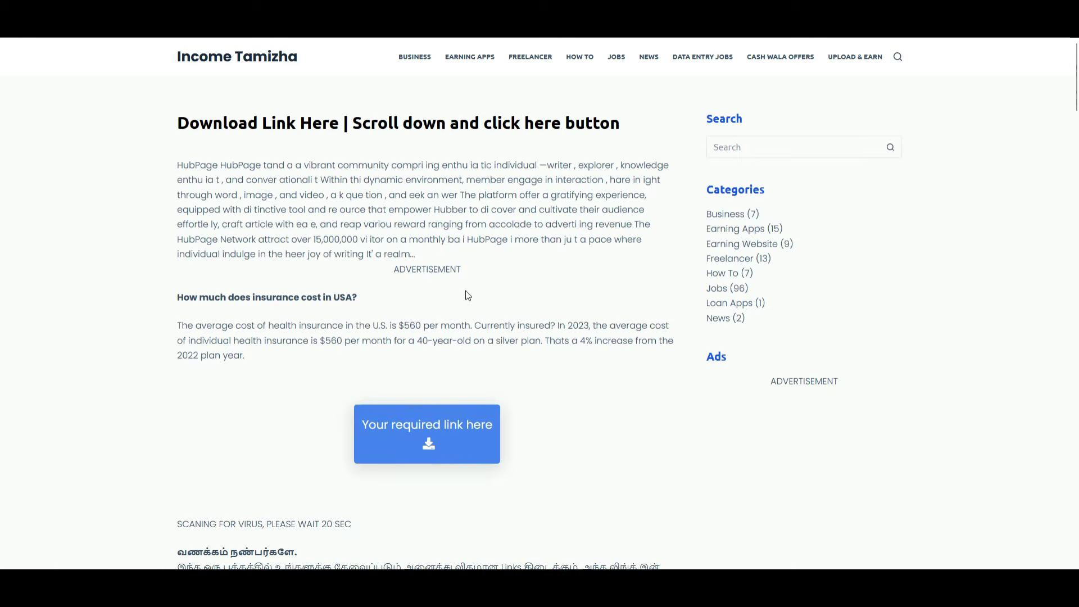
{"action": "left_click", "coordinate": [433, 440]}
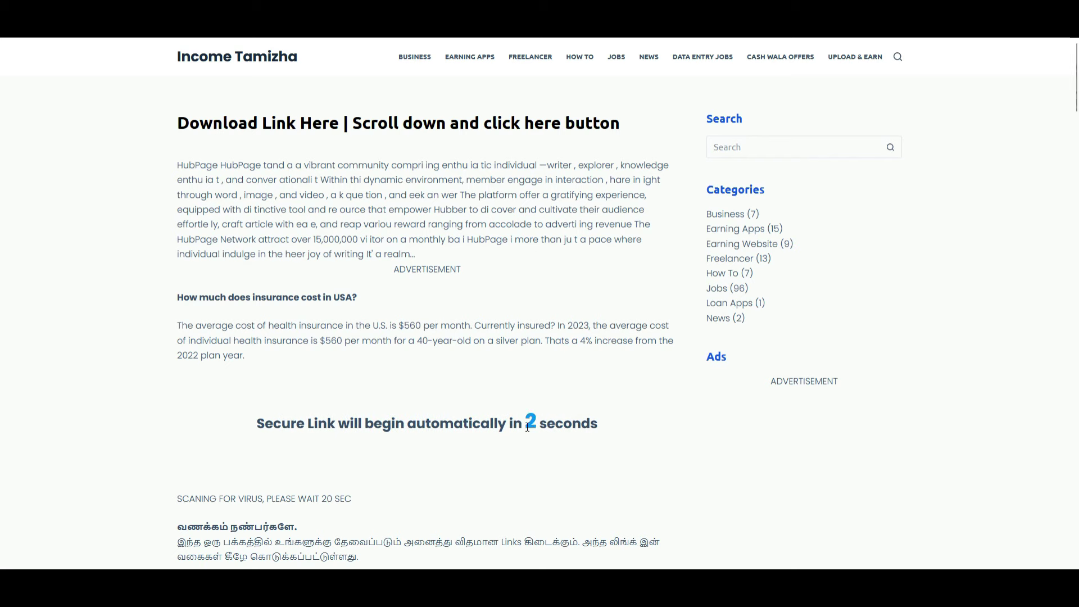
{"action": "scroll", "coordinate": [521, 420], "scroll_direction": "up", "scroll_amount": 4}
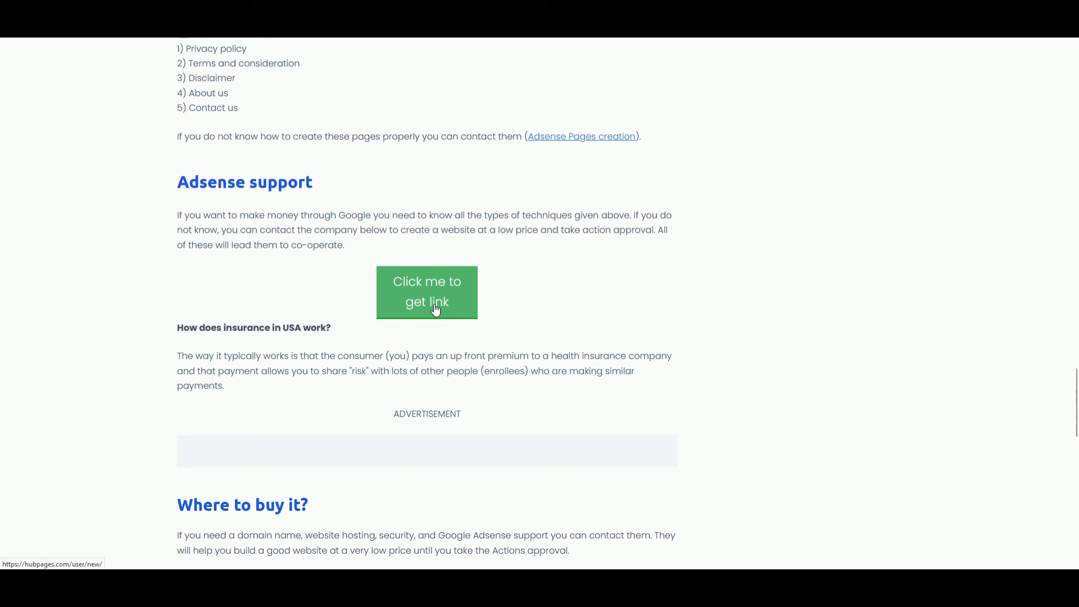
{"action": "left_click", "coordinate": [438, 298]}
Step: Examine the HubPages registration form's name, email, password, terms and human-check sections, including in the narrow side view
{"action": "scroll", "coordinate": [658, 269], "scroll_direction": "down", "scroll_amount": 3}
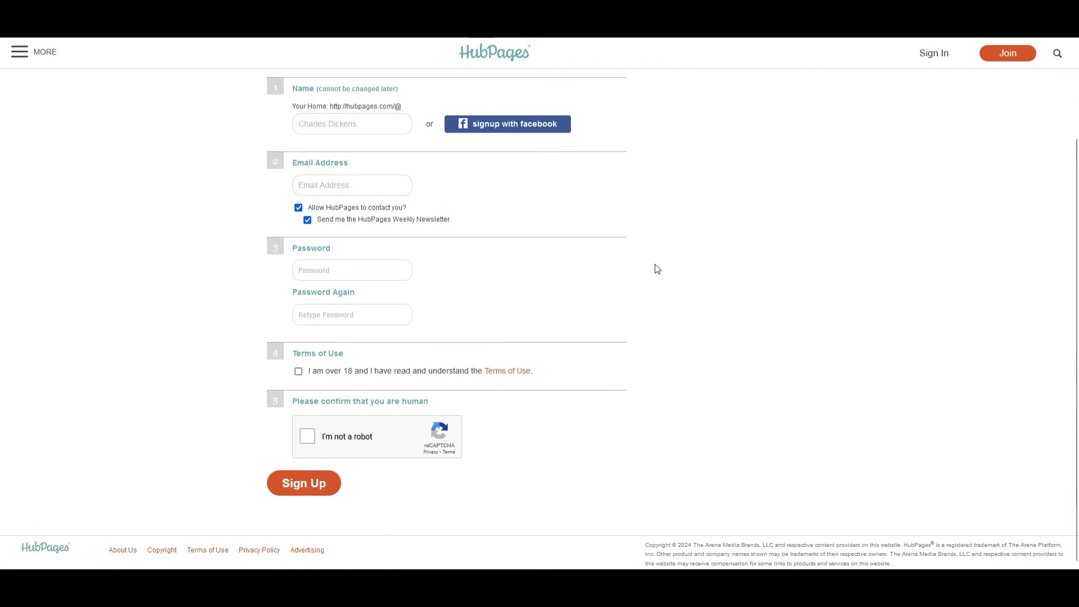
{"action": "scroll", "coordinate": [658, 269], "scroll_direction": "up", "scroll_amount": 3}
{"action": "scroll", "coordinate": [656, 269], "scroll_direction": "down", "scroll_amount": 1}
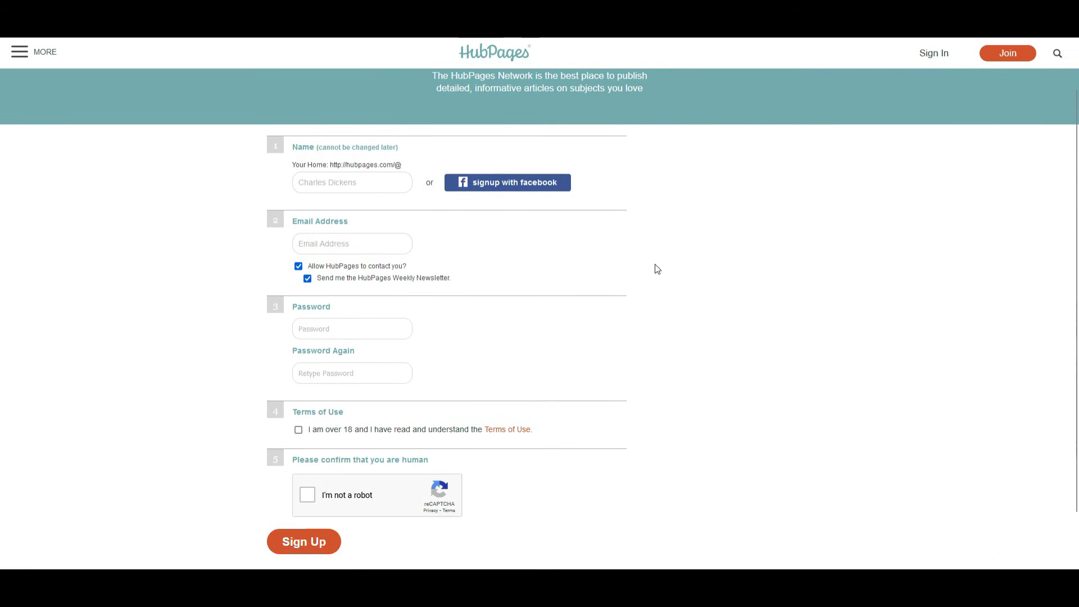
{"action": "scroll", "coordinate": [655, 268], "scroll_direction": "down", "scroll_amount": 1}
{"action": "scroll", "coordinate": [692, 269], "scroll_direction": "up", "scroll_amount": 1}
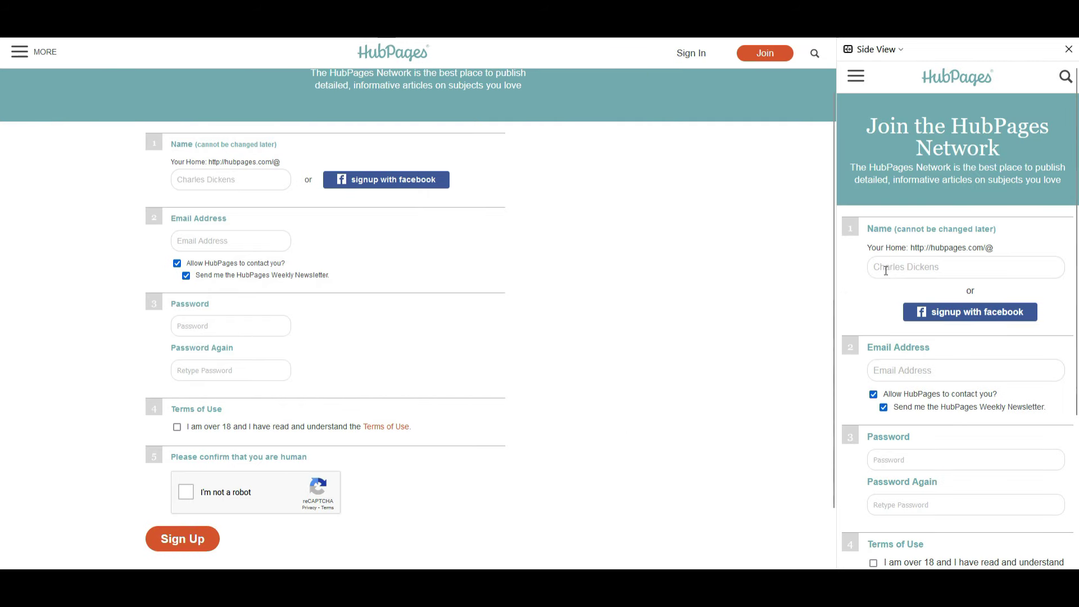
{"action": "scroll", "coordinate": [929, 291], "scroll_direction": "down", "scroll_amount": 3}
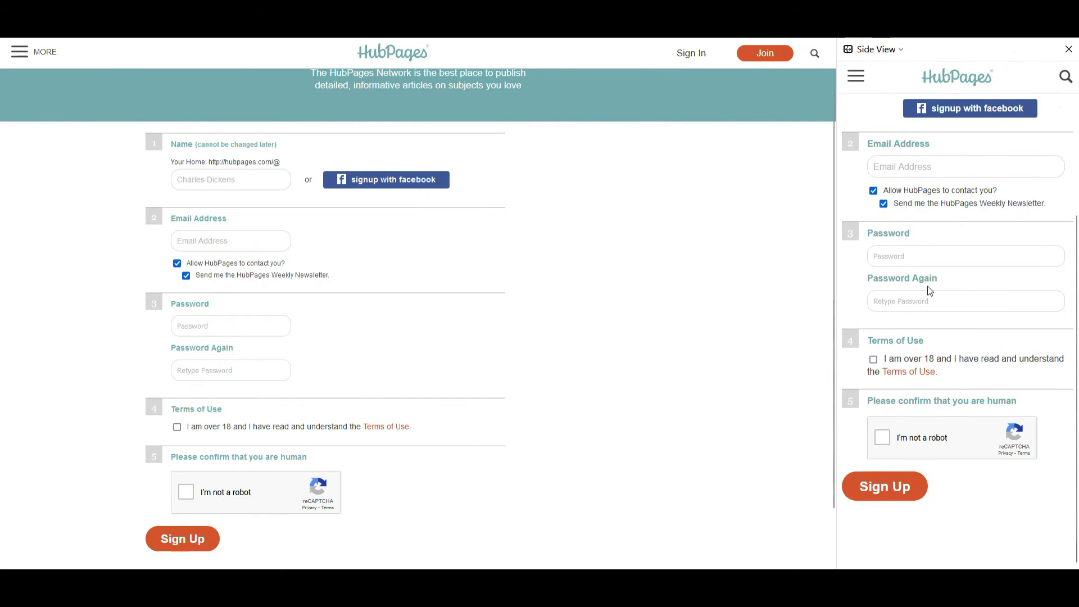
{"action": "scroll", "coordinate": [930, 290], "scroll_direction": "up", "scroll_amount": 3}
{"action": "scroll", "coordinate": [899, 291], "scroll_direction": "down", "scroll_amount": 3}
{"action": "scroll", "coordinate": [579, 294], "scroll_direction": "down", "scroll_amount": 1}
{"action": "scroll", "coordinate": [580, 294], "scroll_direction": "up", "scroll_amount": 2}
{"action": "scroll", "coordinate": [865, 295], "scroll_direction": "up", "scroll_amount": 3}
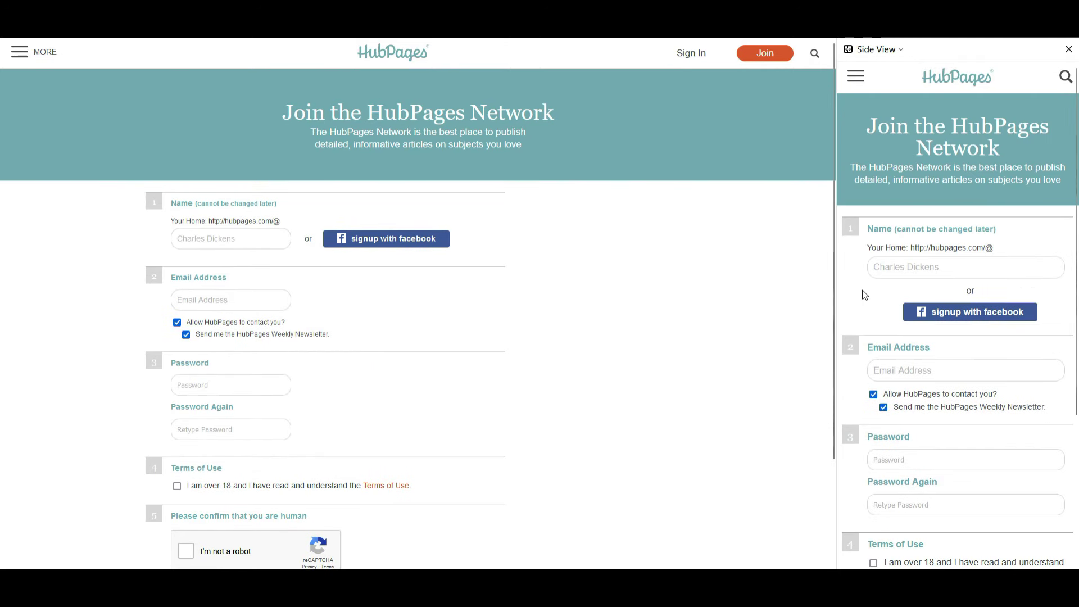
{"action": "scroll", "coordinate": [848, 284], "scroll_direction": "down", "scroll_amount": 3}
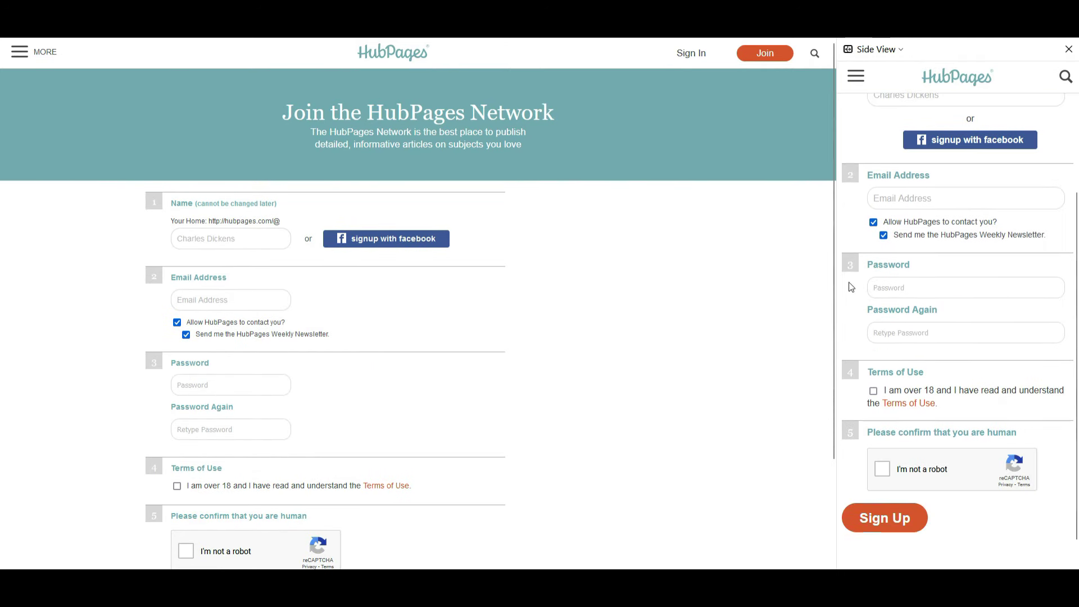
{"action": "scroll", "coordinate": [848, 293], "scroll_direction": "up", "scroll_amount": 3}
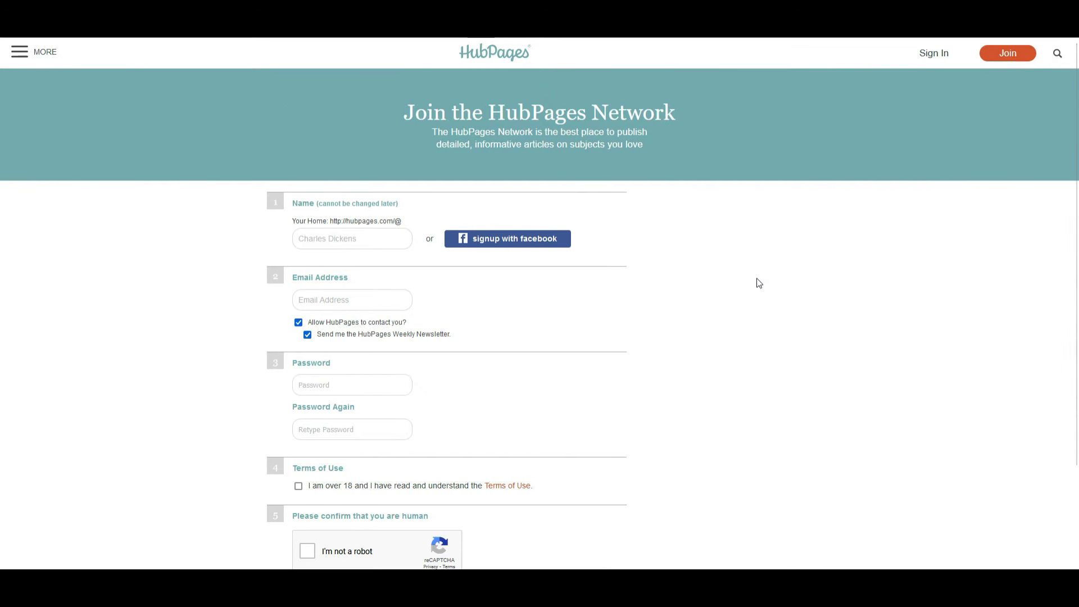
Step: Mark the "I'm not a robot" check on the HubPages registration form
{"action": "scroll", "coordinate": [754, 284], "scroll_direction": "down", "scroll_amount": 1}
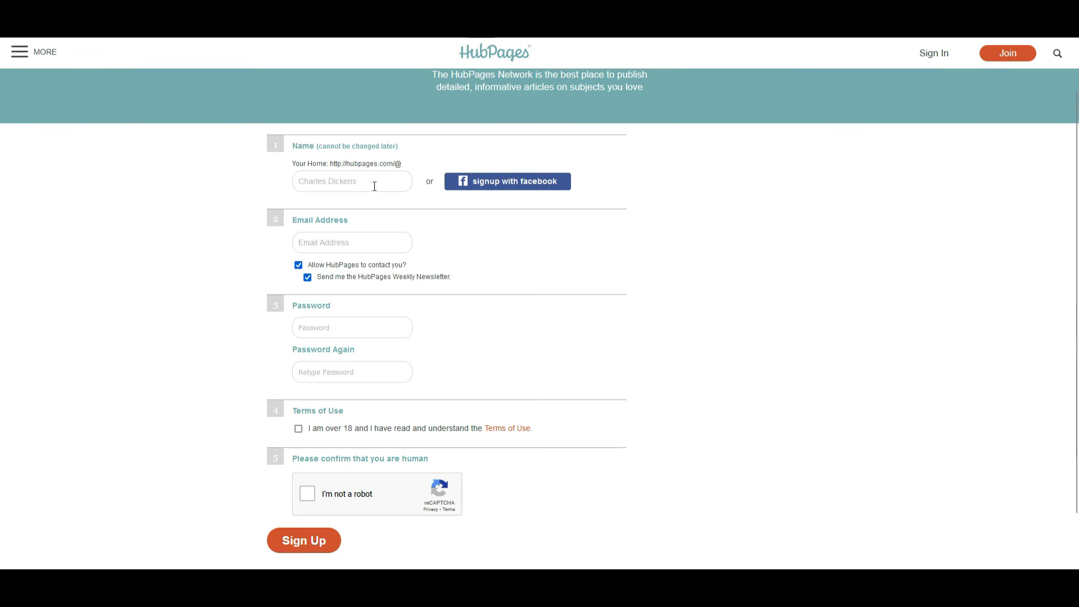
{"action": "scroll", "coordinate": [375, 186], "scroll_direction": "down", "scroll_amount": 1}
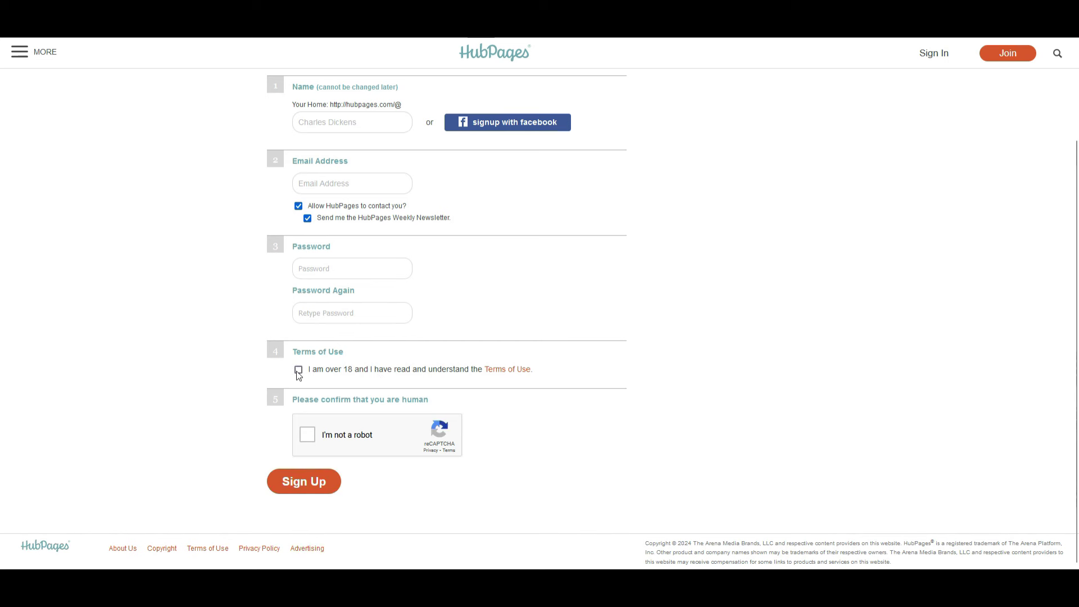
{"action": "left_click", "coordinate": [308, 436]}
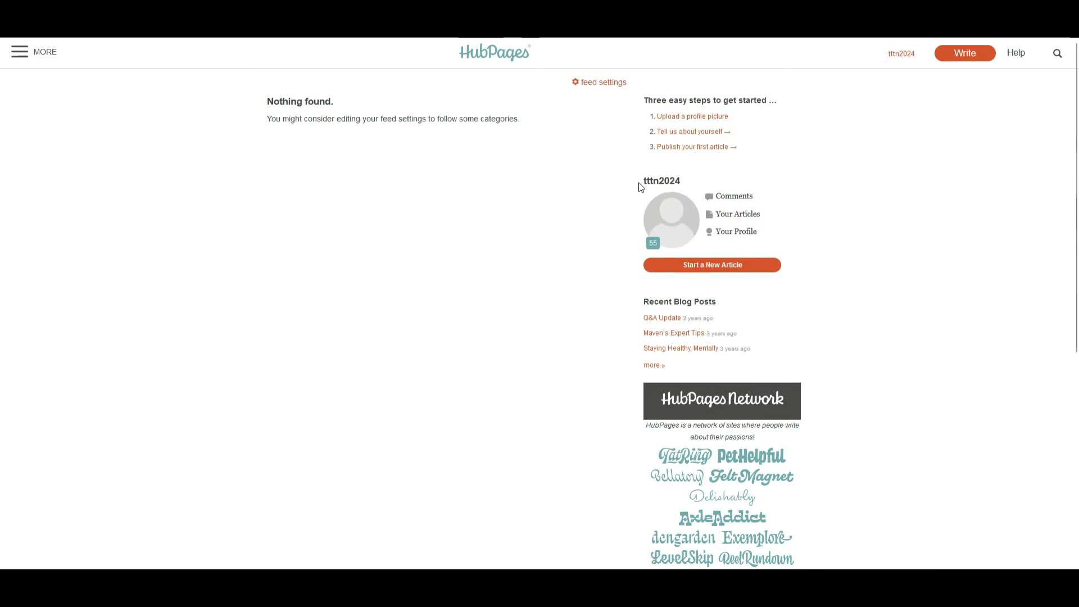
{"action": "left_click_drag", "start_coordinate": [649, 188], "coordinate": [682, 186]}
{"action": "left_click", "coordinate": [626, 196]}
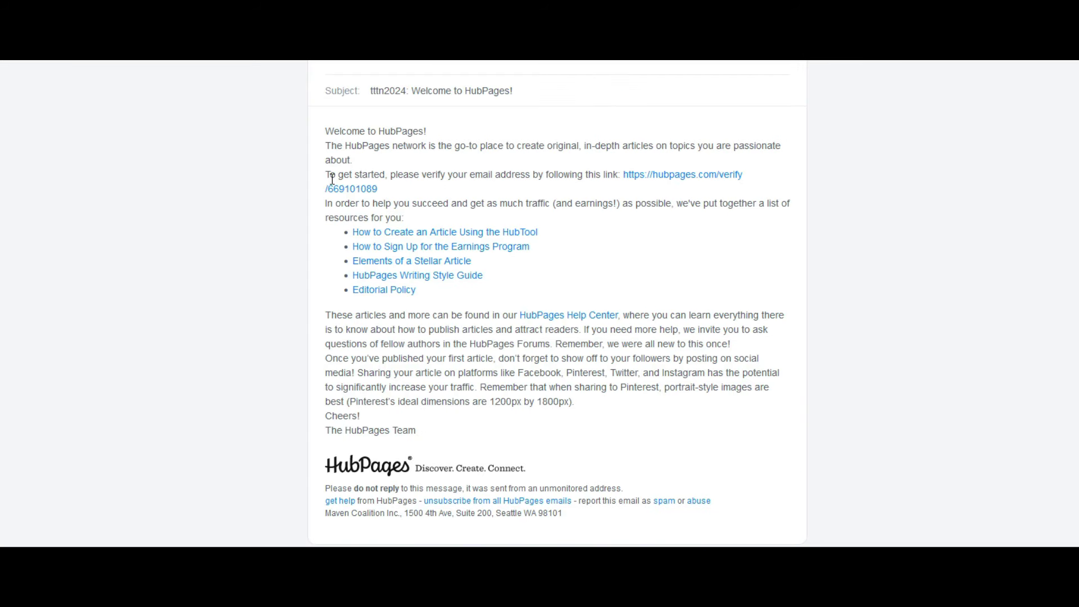
Step: Verify the new account's email address through the verification link in the HubPages welcome email
{"action": "left_click_drag", "start_coordinate": [333, 179], "coordinate": [577, 181]}
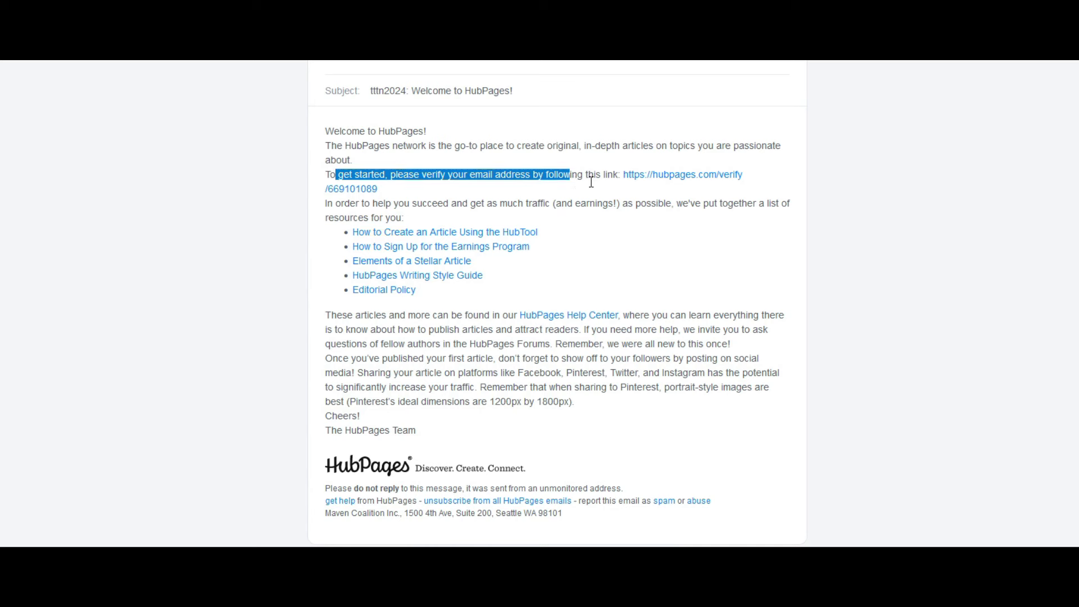
{"action": "left_click", "coordinate": [591, 181]}
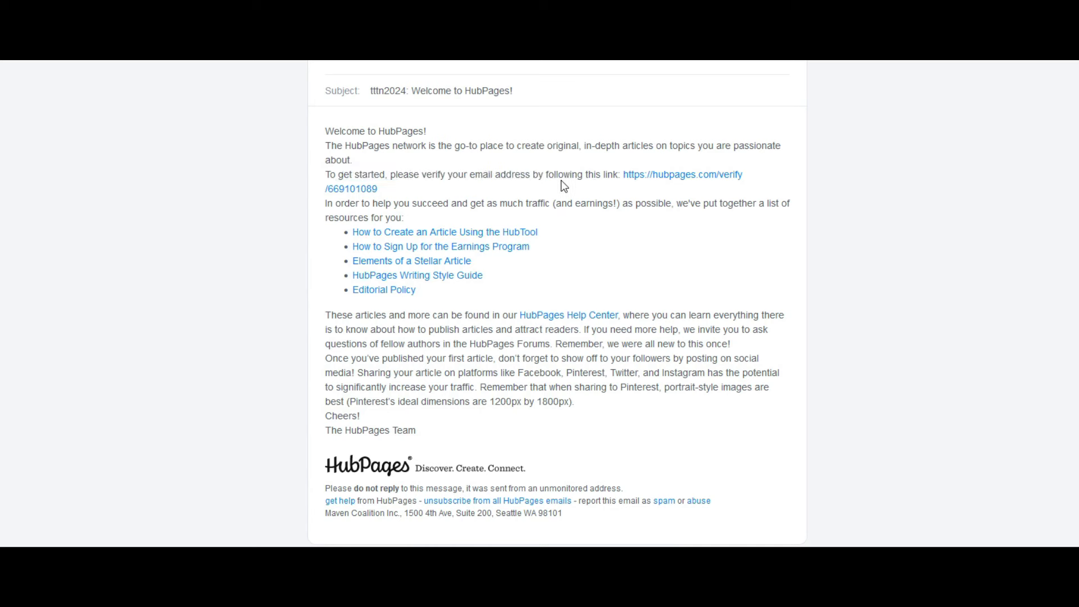
{"action": "left_click", "coordinate": [675, 181]}
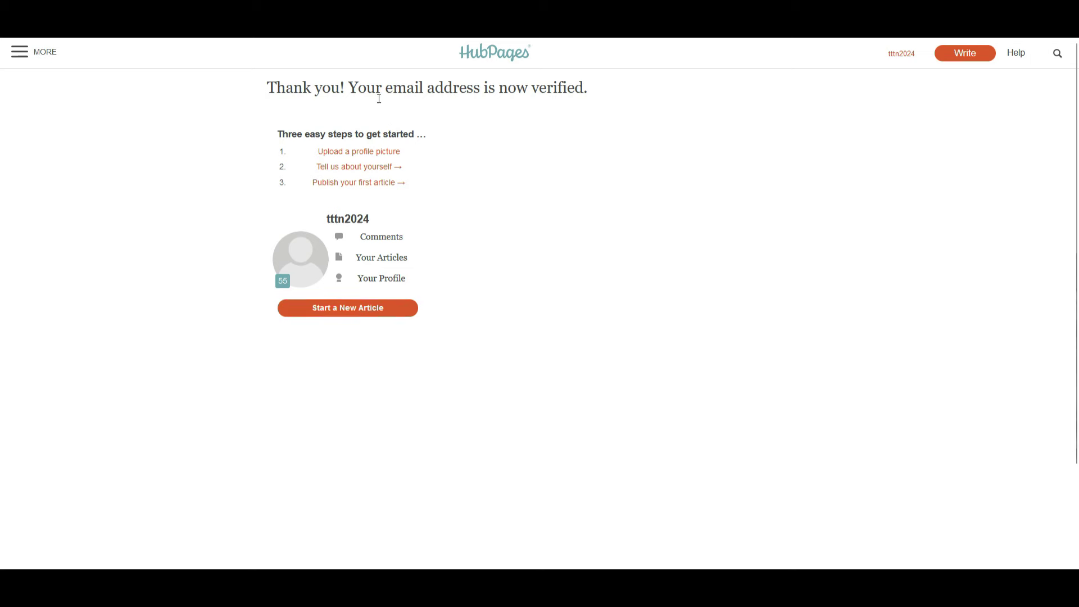
Step: Start a new article from the HubPages email verification page
{"action": "left_click_drag", "start_coordinate": [376, 95], "coordinate": [600, 97]}
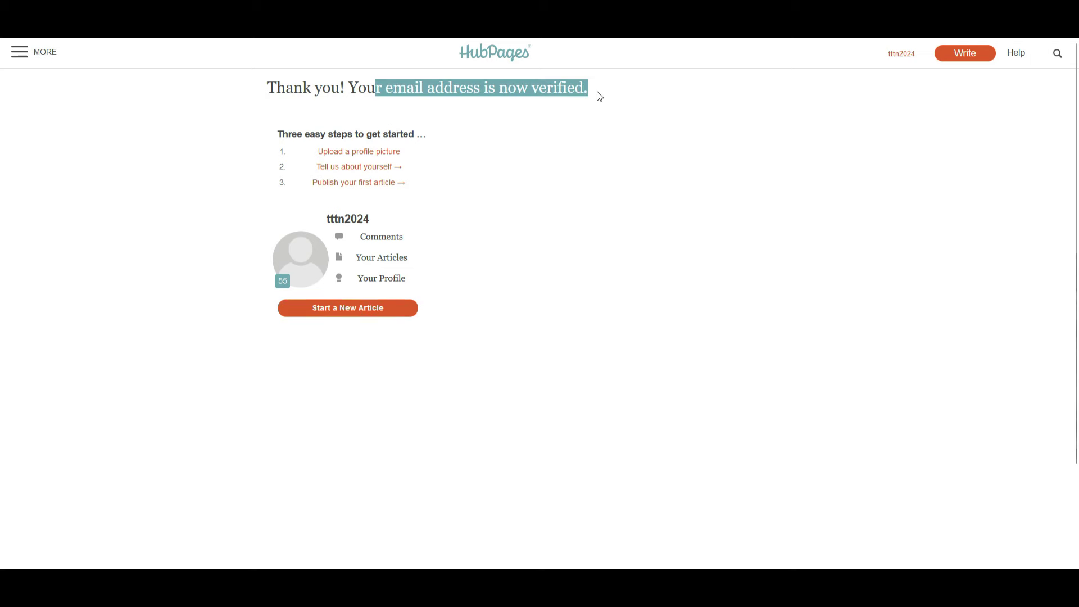
{"action": "left_click", "coordinate": [618, 190]}
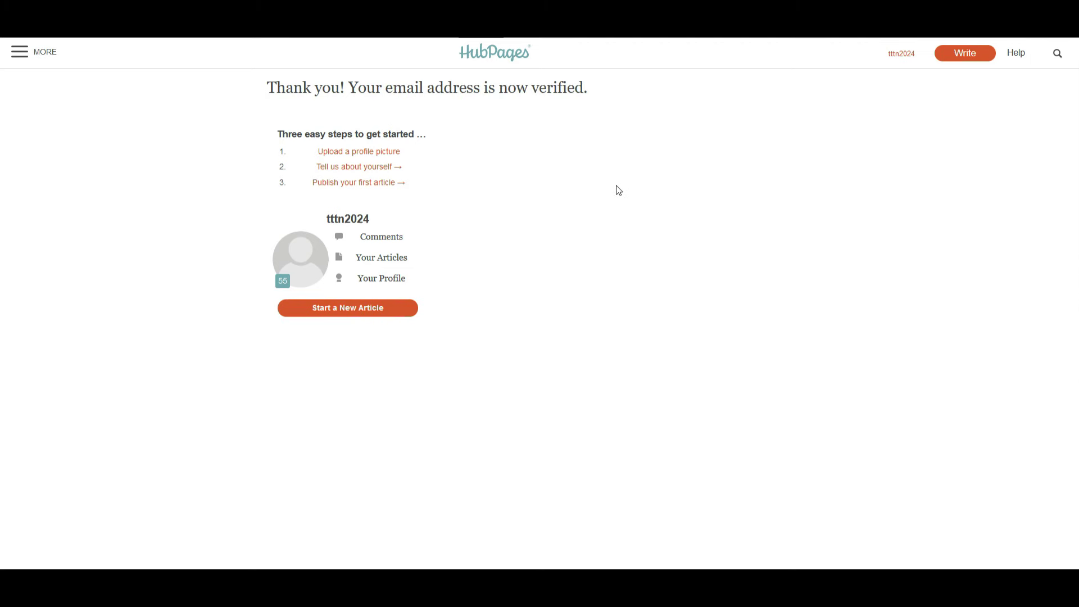
{"action": "left_click", "coordinate": [345, 314]}
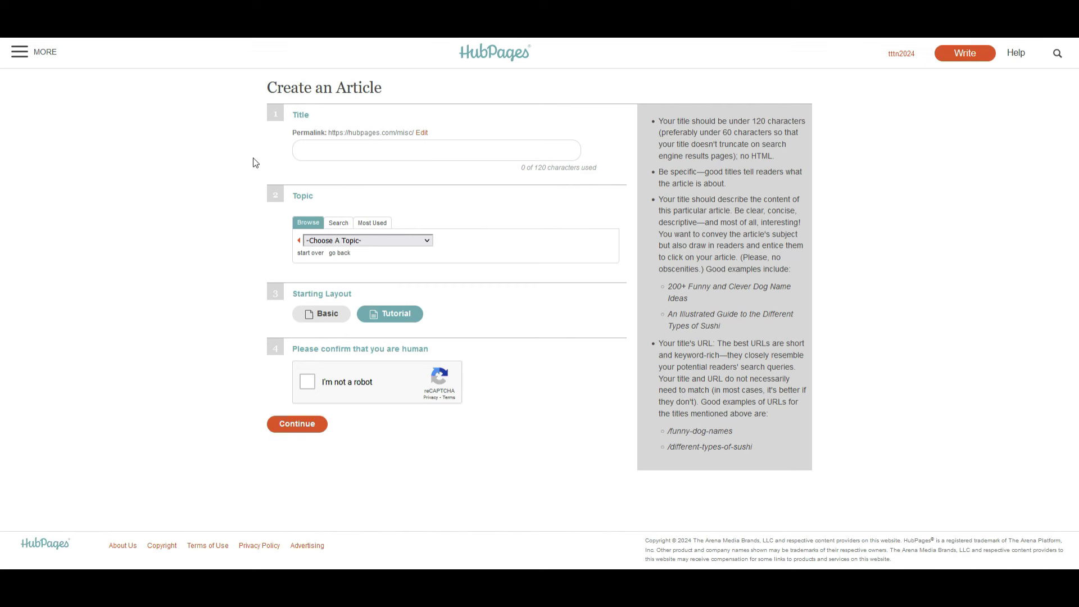
Step: Choose Technology as the topic of the new article
{"action": "left_click_drag", "start_coordinate": [388, 91], "coordinate": [279, 115]}
{"action": "left_click", "coordinate": [273, 148]}
{"action": "left_click_drag", "start_coordinate": [318, 198], "coordinate": [284, 196]}
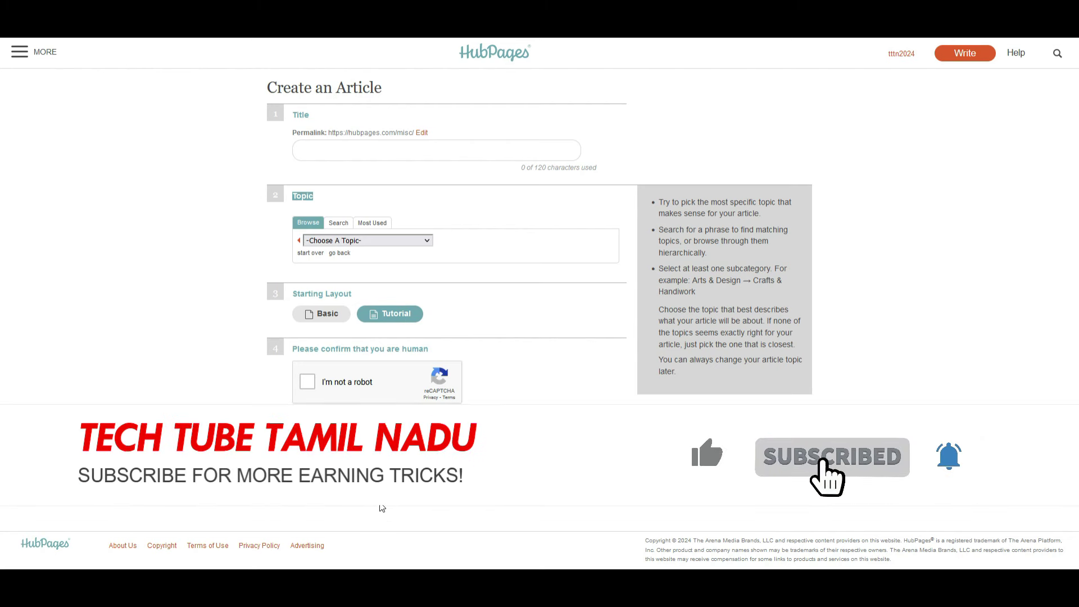
{"action": "left_click", "coordinate": [382, 508]}
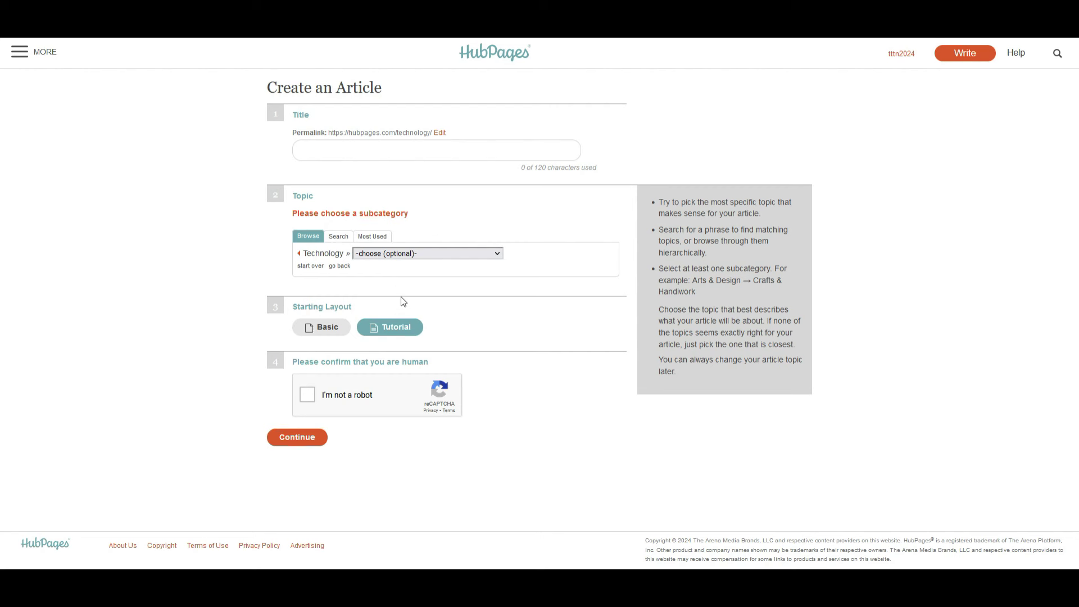
Step: Narrow the article topic under Technology to Computers & Software, Computer Buying Guides, Apple Buying Guide
{"action": "left_click", "coordinate": [423, 316]}
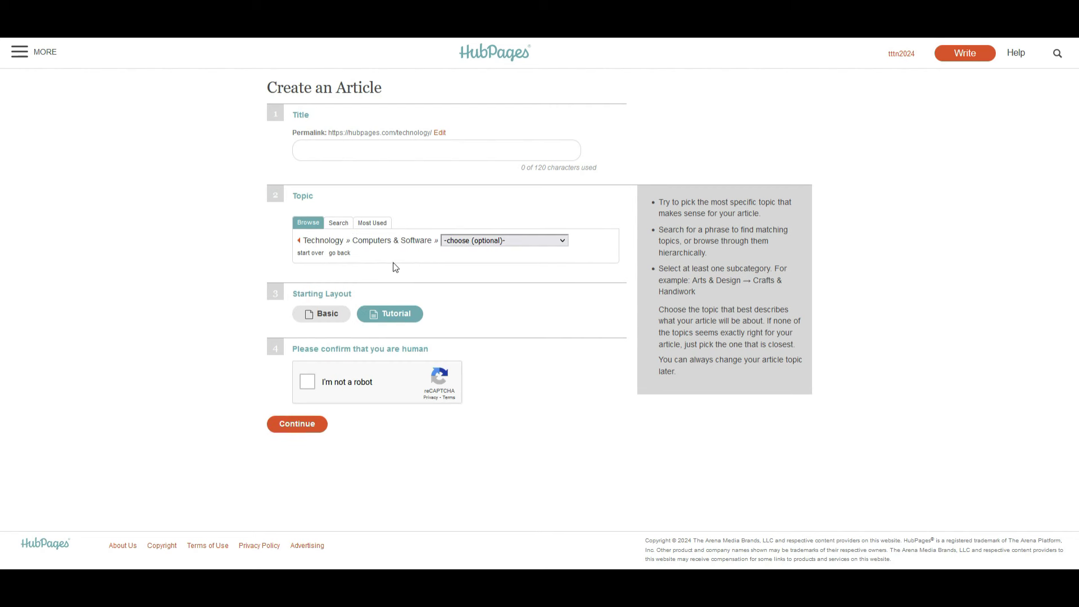
{"action": "left_click", "coordinate": [483, 242]}
{"action": "left_click", "coordinate": [502, 275]}
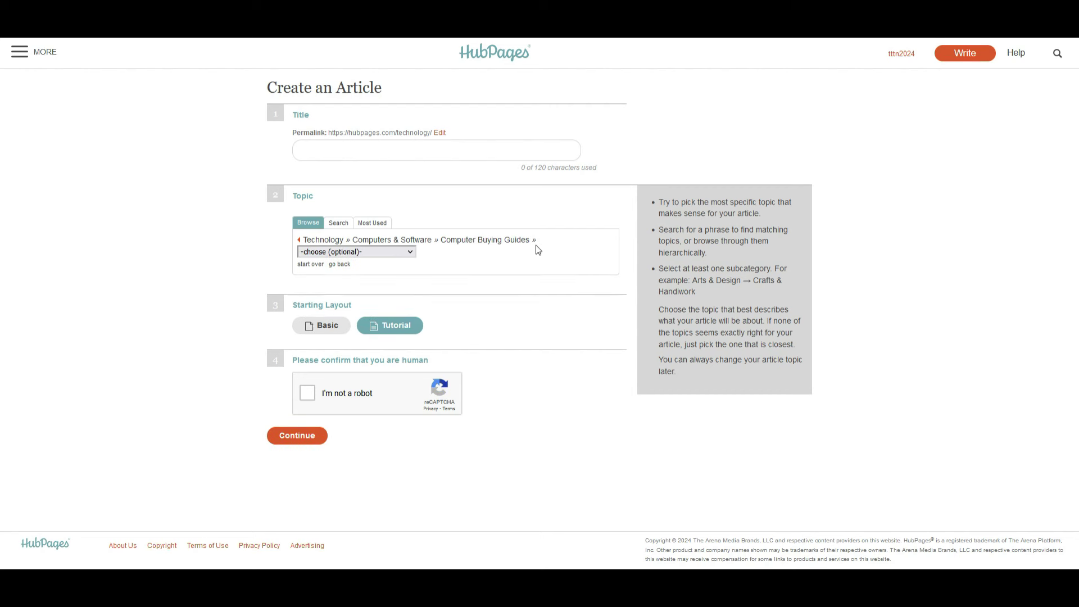
{"action": "left_click", "coordinate": [380, 285]}
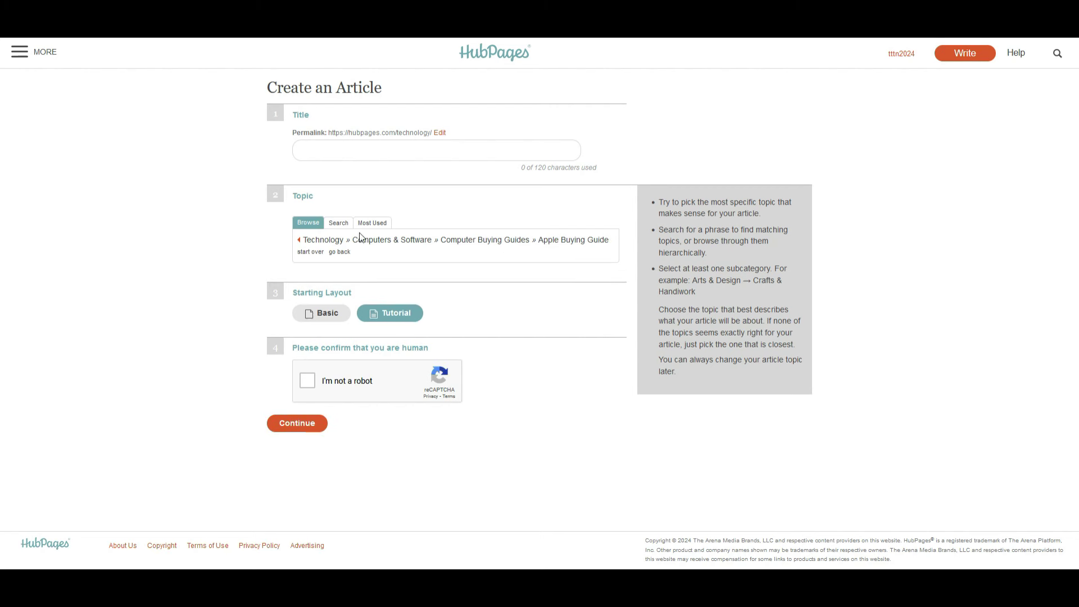
Step: Highlight the subcategory name Apple Buying Guide in the article's topic path
{"action": "left_click_drag", "start_coordinate": [614, 245], "coordinate": [541, 242]}
{"action": "left_click", "coordinate": [859, 244]}
{"action": "left_click_drag", "start_coordinate": [612, 243], "coordinate": [540, 242]}
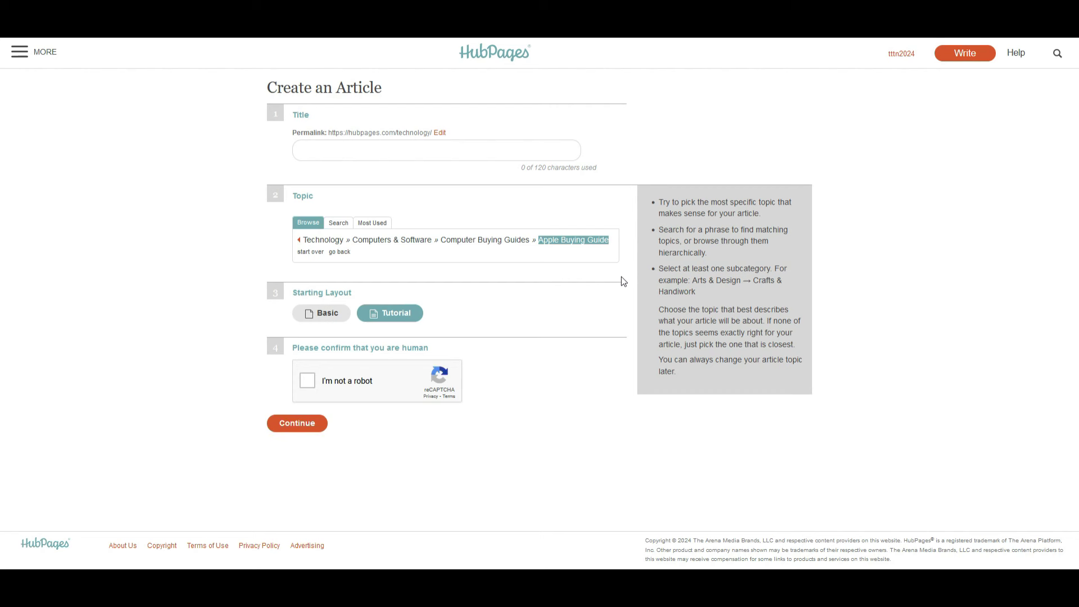
{"action": "left_click", "coordinate": [632, 247]}
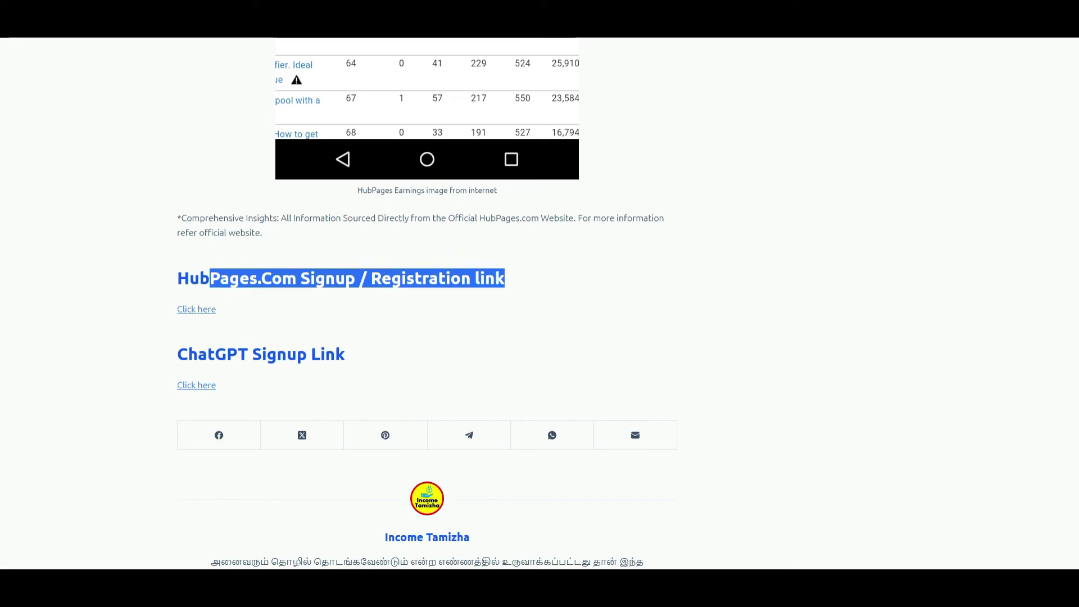
Step: Switch to ChatGPT through the signup link in the Income Tamizha review and ask for "Apple Buying Guide Jan 2024 topics"
{"action": "left_click", "coordinate": [503, 335]}
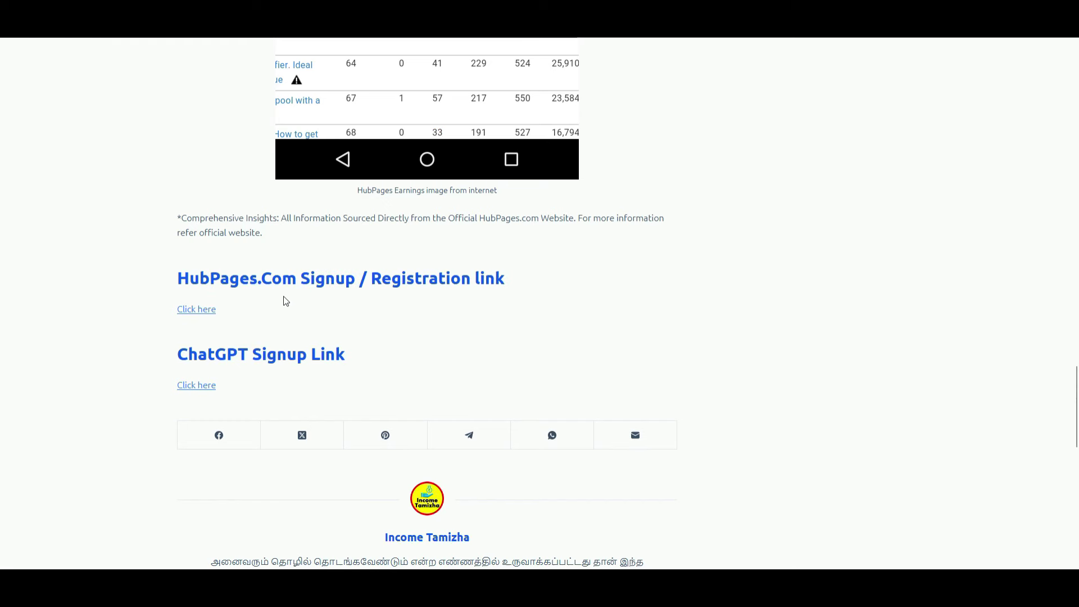
{"action": "left_click_drag", "start_coordinate": [204, 370], "coordinate": [339, 372]}
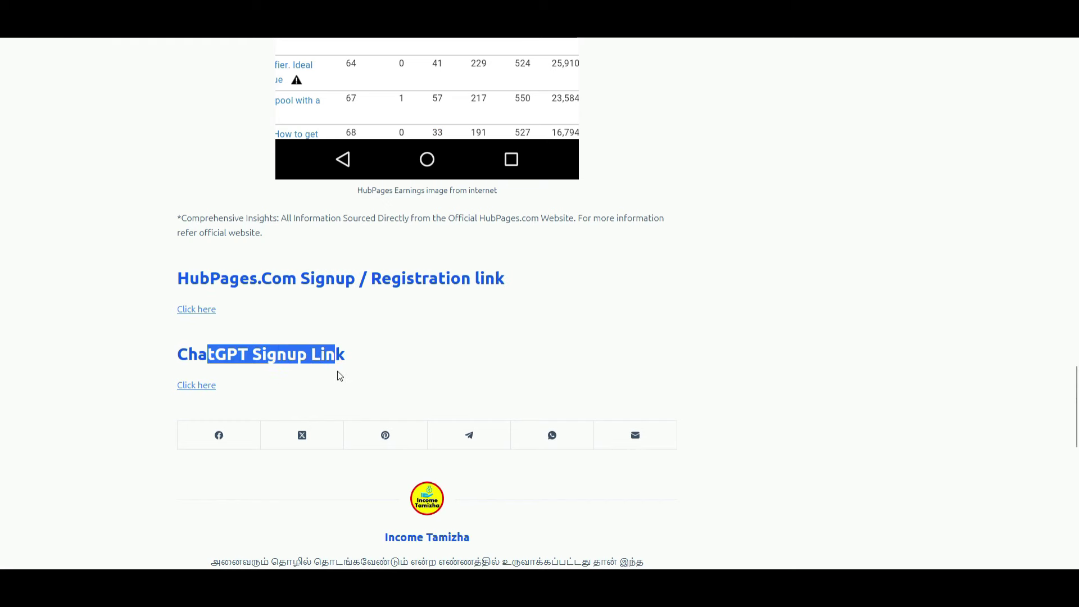
{"action": "left_click", "coordinate": [262, 384]}
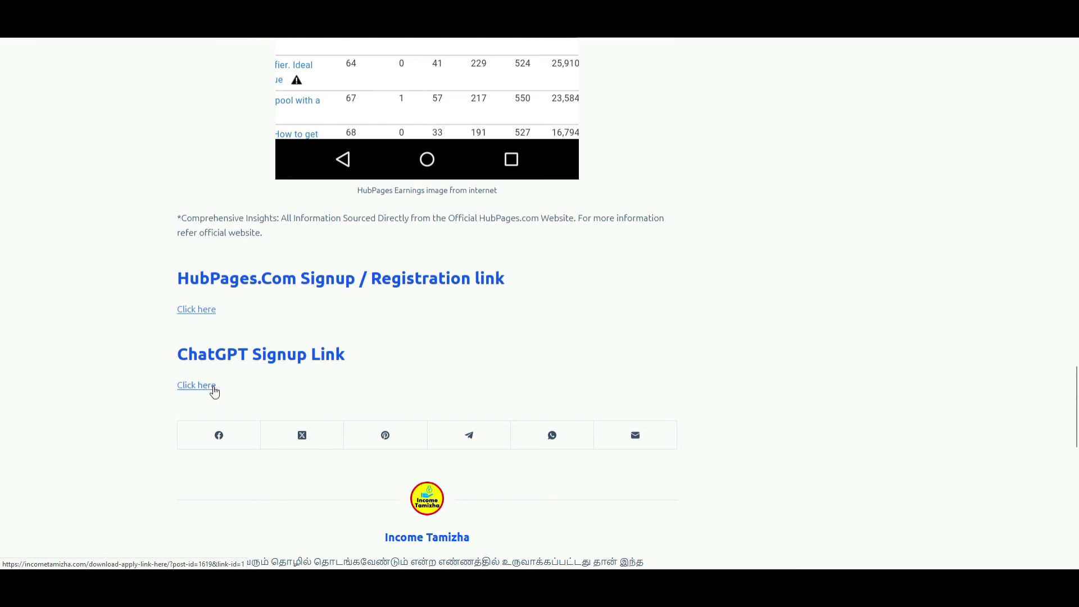
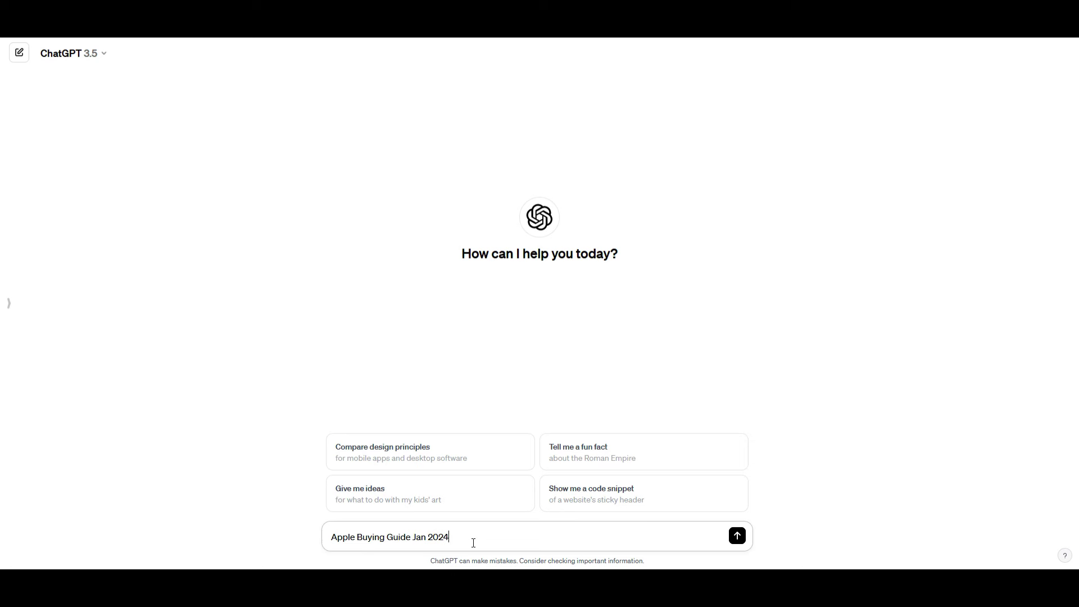
{"action": "type", "text": "topics"}
{"action": "key", "text": "Return"}
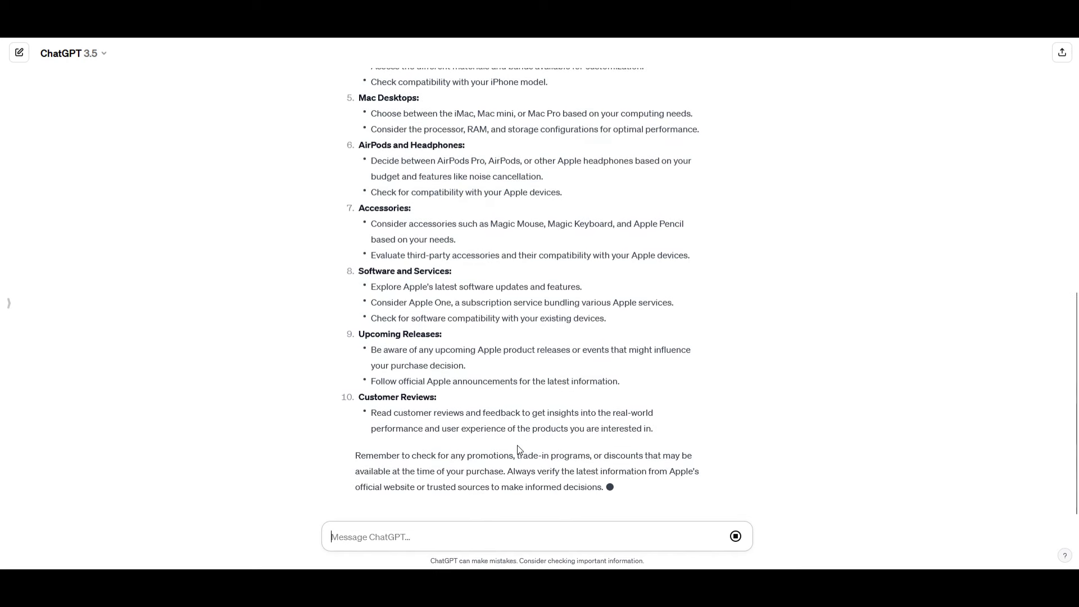
Step: Review ChatGPT's suggested Apple buying guide topics, from Upcoming Releases and Accessories back to the iPhones section
{"action": "left_click_drag", "start_coordinate": [466, 366], "coordinate": [369, 350]}
{"action": "left_click_drag", "start_coordinate": [619, 334], "coordinate": [384, 335]}
{"action": "scroll", "coordinate": [392, 274], "scroll_direction": "up", "scroll_amount": 2}
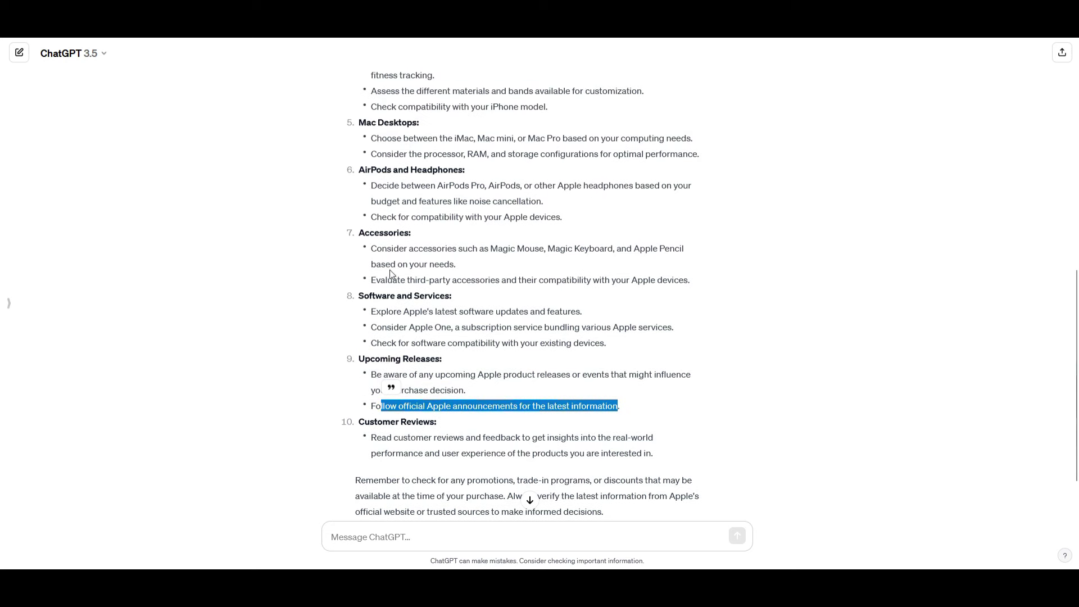
{"action": "left_click_drag", "start_coordinate": [377, 254], "coordinate": [699, 251]}
{"action": "left_click", "coordinate": [543, 274]}
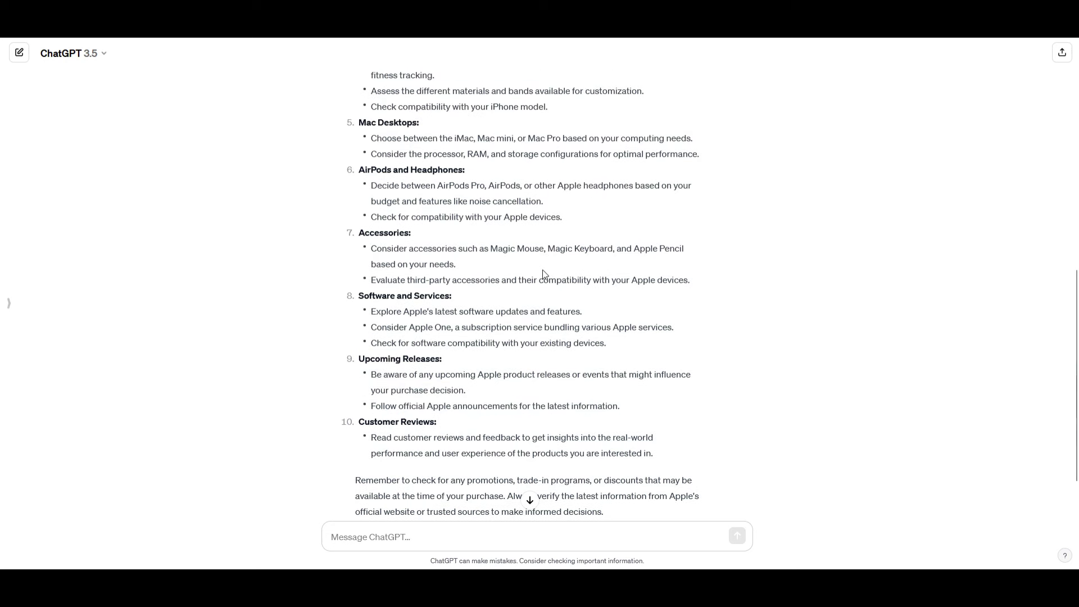
{"action": "scroll", "coordinate": [543, 274], "scroll_direction": "up", "scroll_amount": 8}
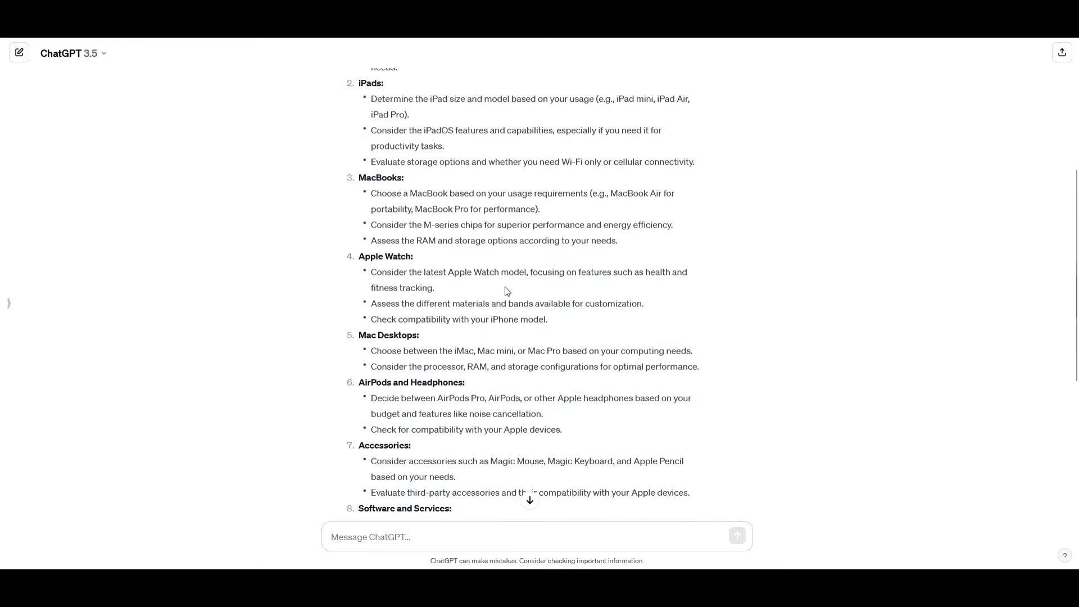
{"action": "scroll", "coordinate": [485, 277], "scroll_direction": "up", "scroll_amount": 2}
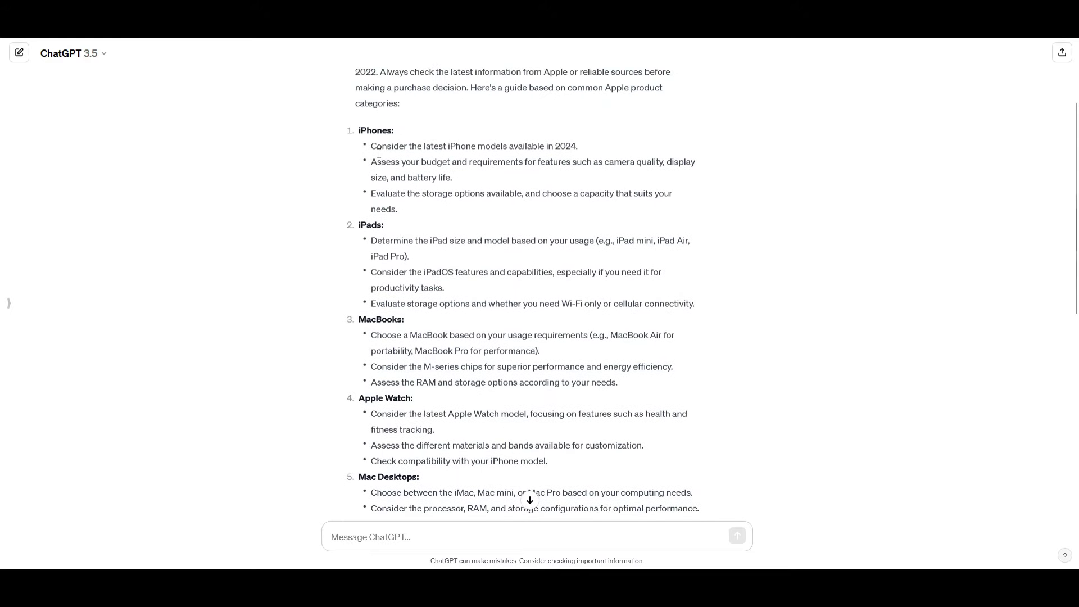
Step: Ask ChatGPT to "write one blog post for = Consider the latest iPhone models available in 2024.", reusing the first iPhones point
{"action": "left_click_drag", "start_coordinate": [377, 152], "coordinate": [585, 157]}
{"action": "key", "text": "ctrl+c"}
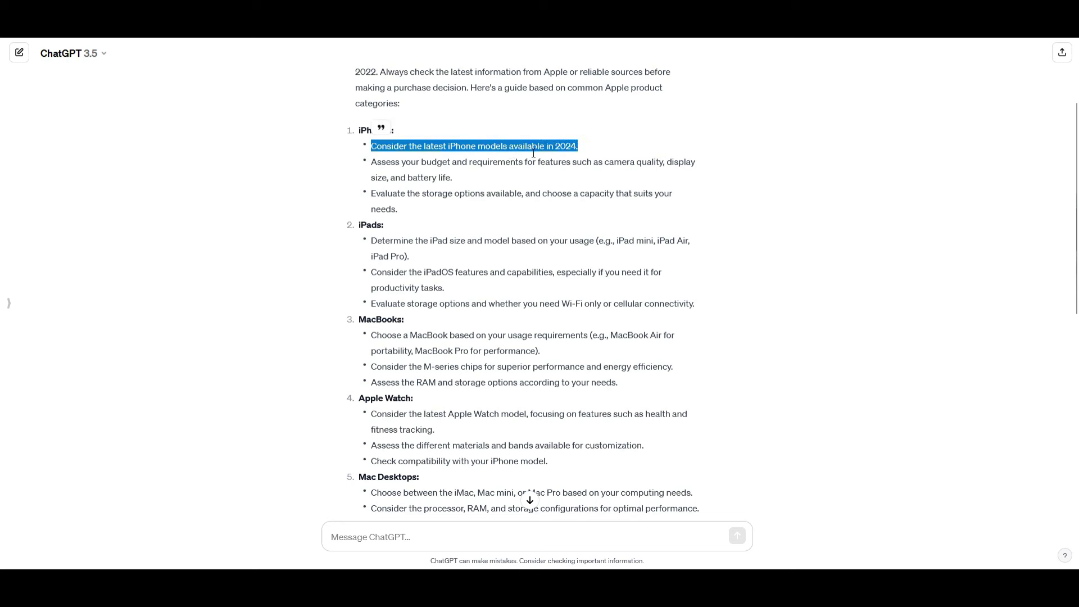
{"action": "left_click", "coordinate": [529, 540]}
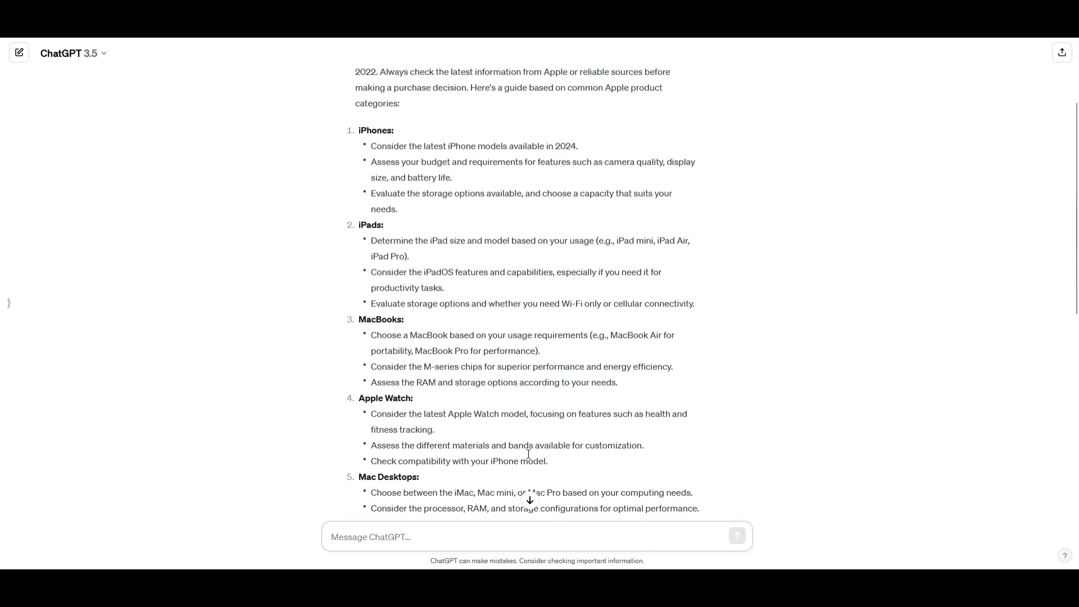
{"action": "type", "text": "wr"}
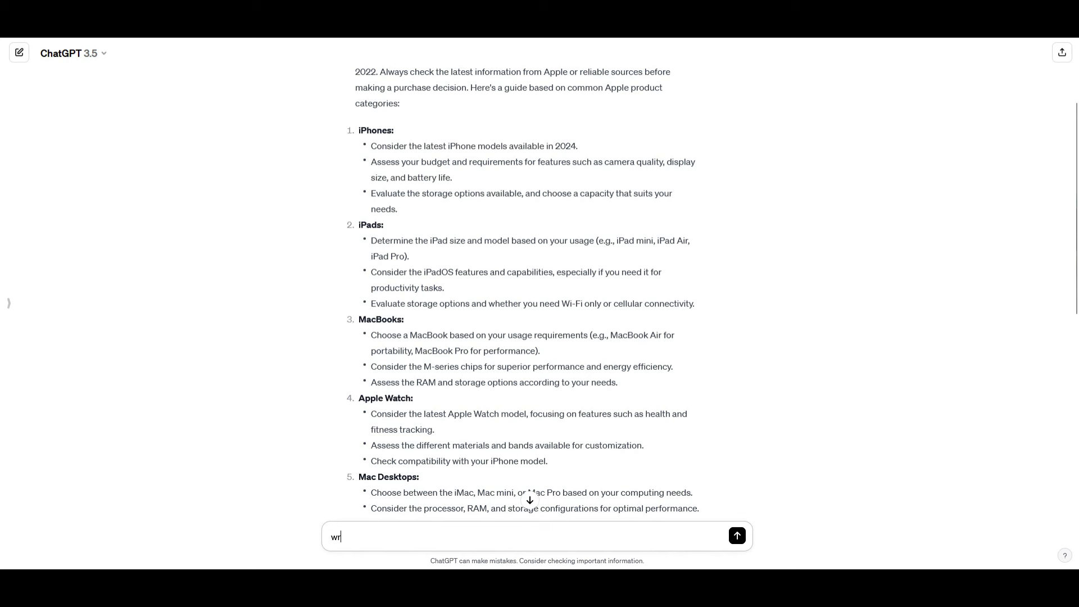
{"action": "type", "text": "ite one blog post for="}
{"action": "key", "text": "ctrl+v"}
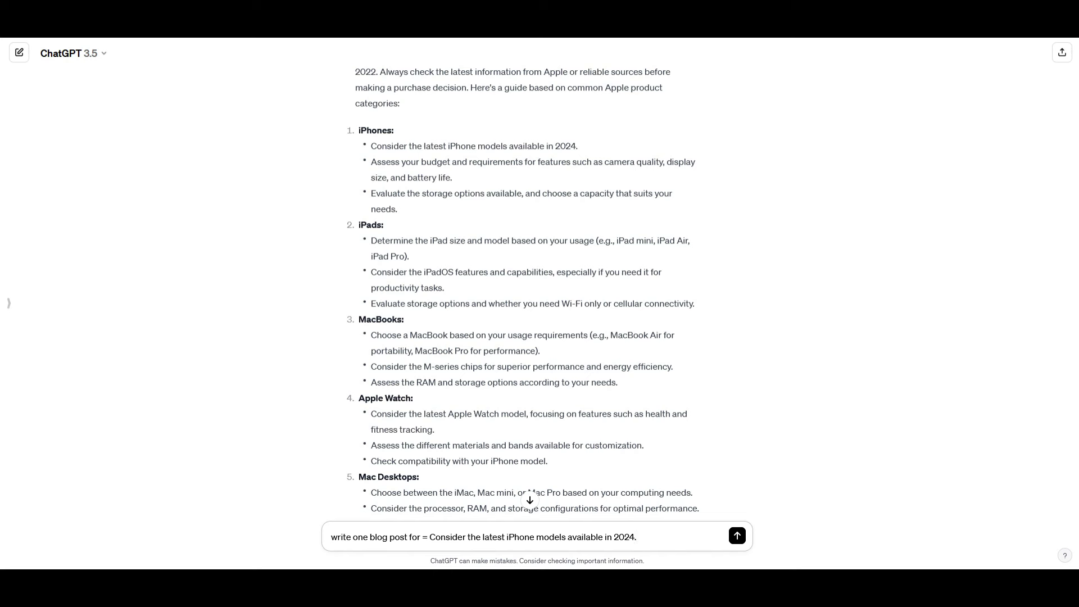
{"action": "key", "text": "Return"}
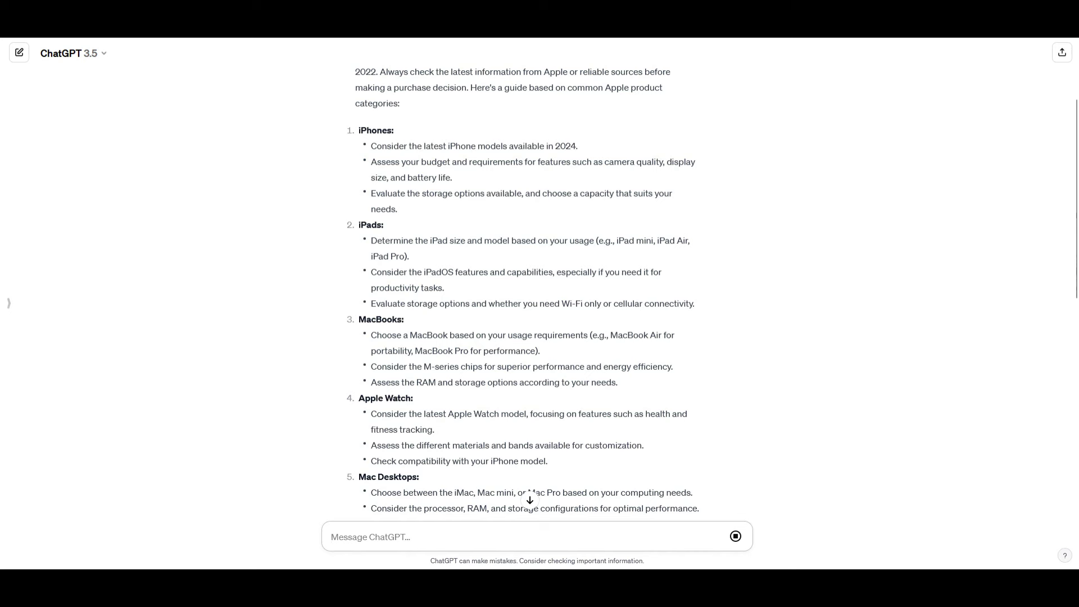
Step: Copy the generated post's title "Navigating the Future: A Guide to the Latest iPhone Models in 2024" into the HubPages article title
{"action": "left_click", "coordinate": [530, 499]}
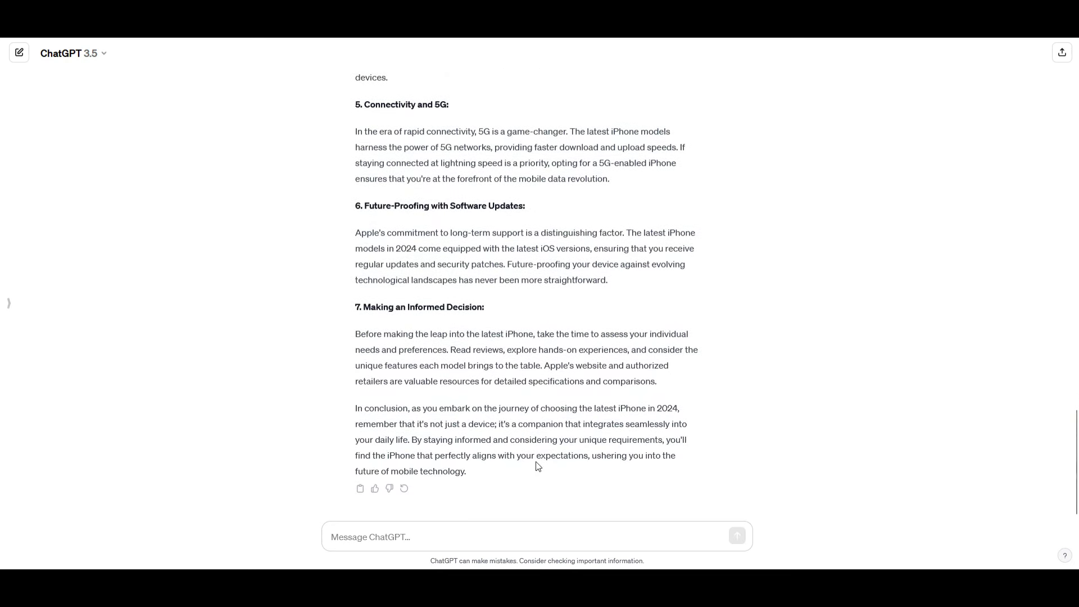
{"action": "scroll", "coordinate": [497, 473], "scroll_direction": "up", "scroll_amount": 4}
{"action": "scroll", "coordinate": [498, 474], "scroll_direction": "up", "scroll_amount": 6}
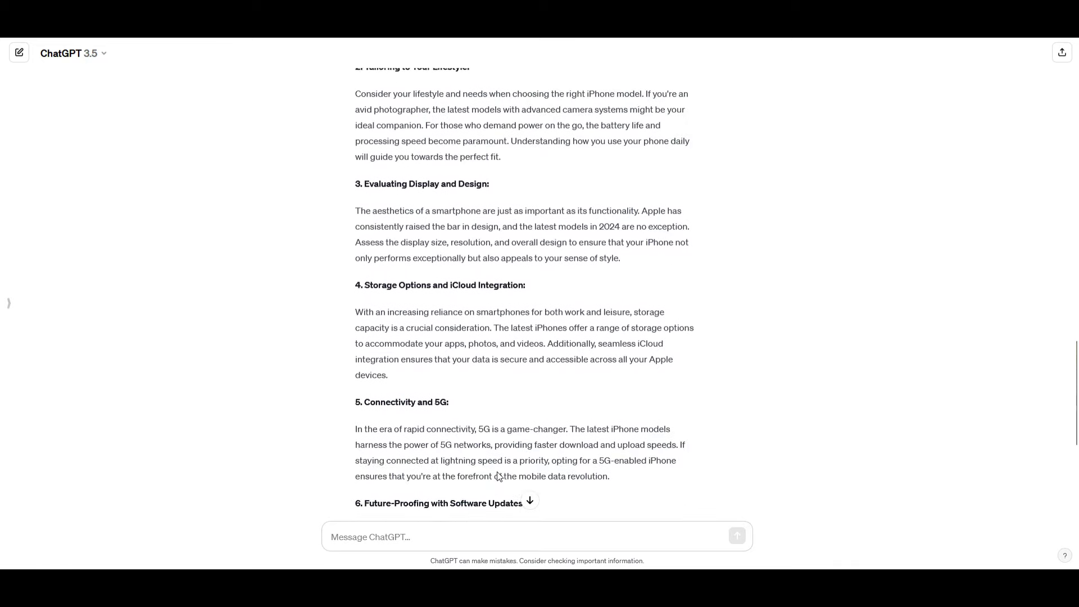
{"action": "scroll", "coordinate": [498, 475], "scroll_direction": "up", "scroll_amount": 2}
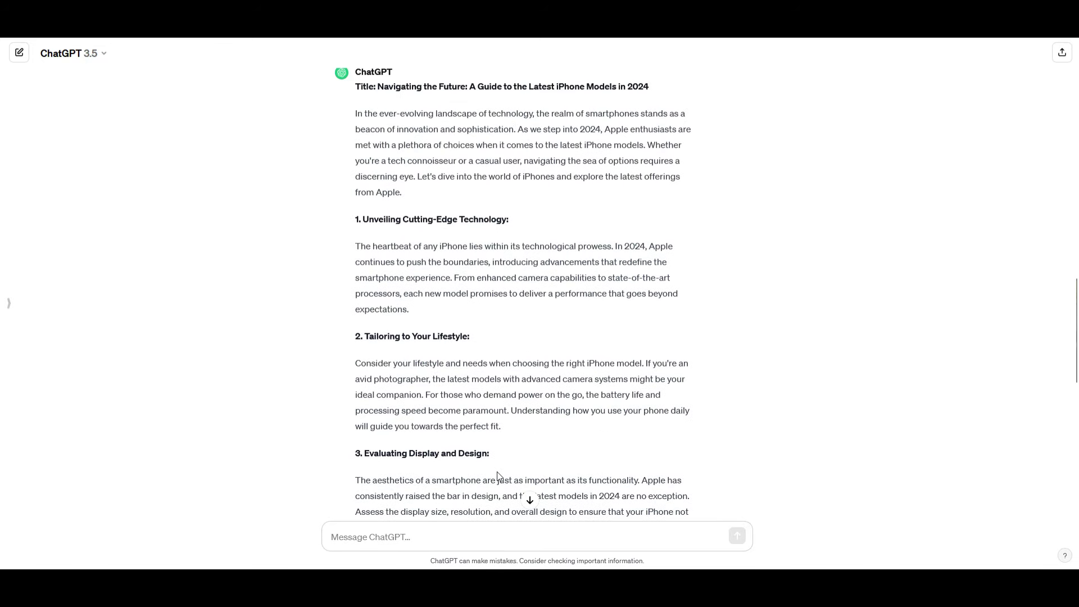
{"action": "left_click_drag", "start_coordinate": [382, 89], "coordinate": [652, 89]}
{"action": "key", "text": "ctrl+c"}
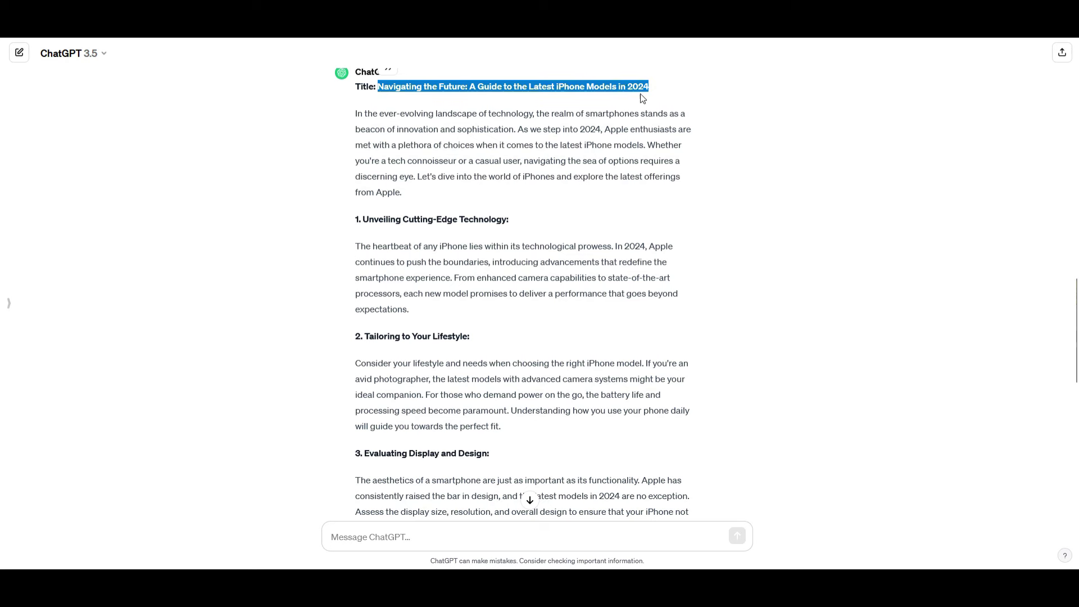
{"action": "key", "text": "alt+Tab"}
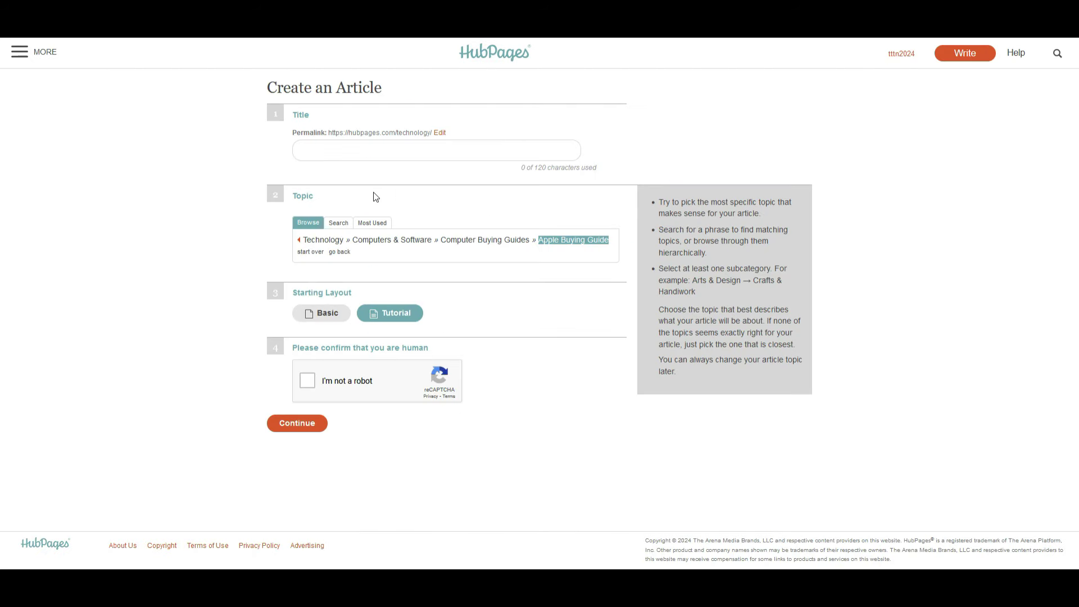
{"action": "left_click", "coordinate": [354, 152]}
{"action": "key", "text": "ctrl+v"}
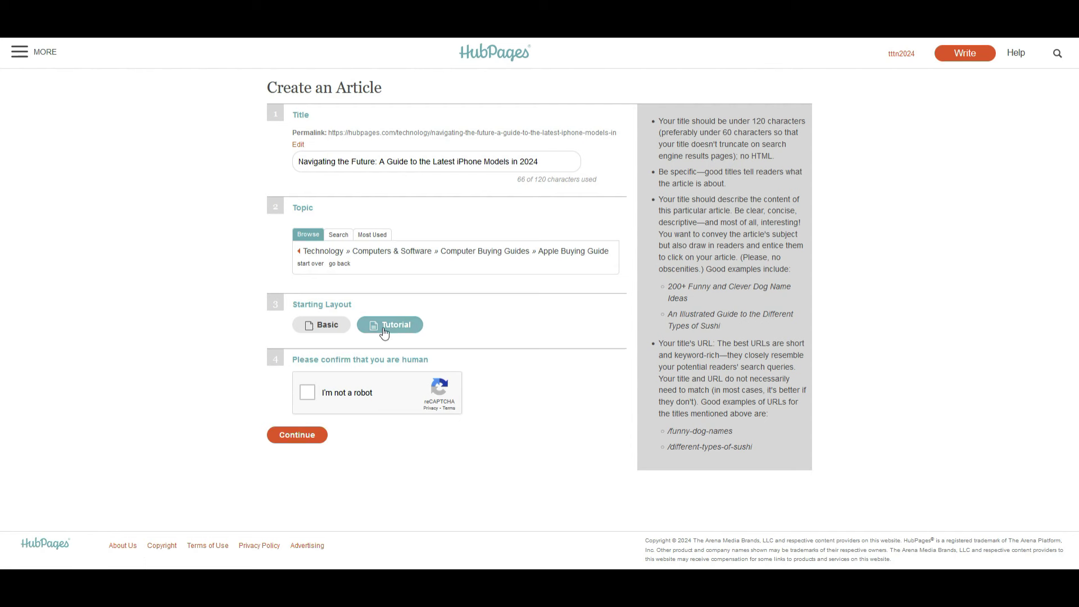
Step: Choose the Basic starting layout, complete the "I'm not a robot" check and continue to the article editor
{"action": "left_click", "coordinate": [337, 328]}
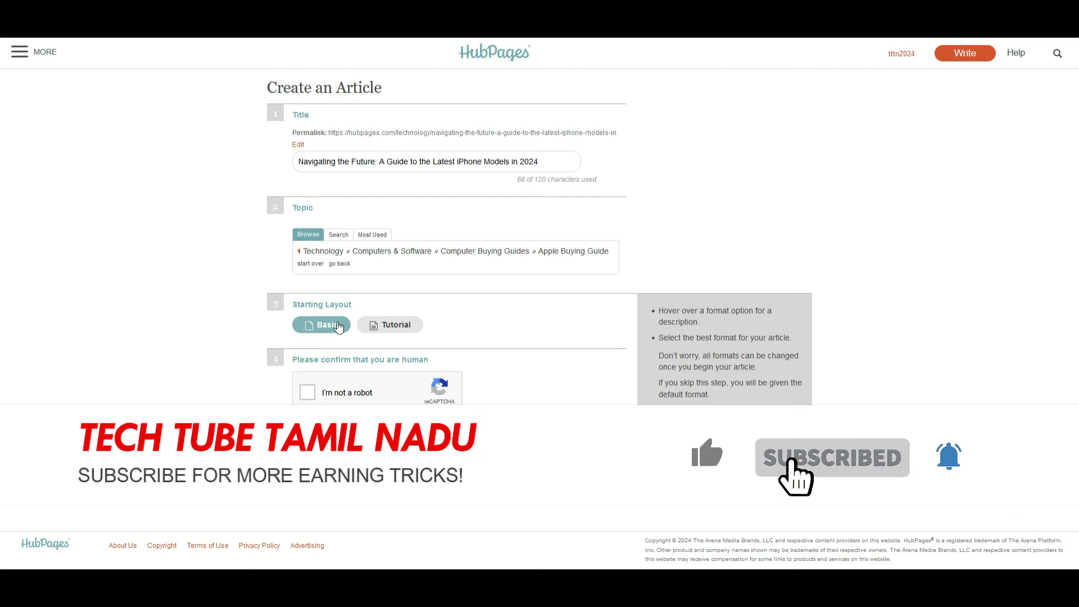
{"action": "left_click", "coordinate": [308, 392]}
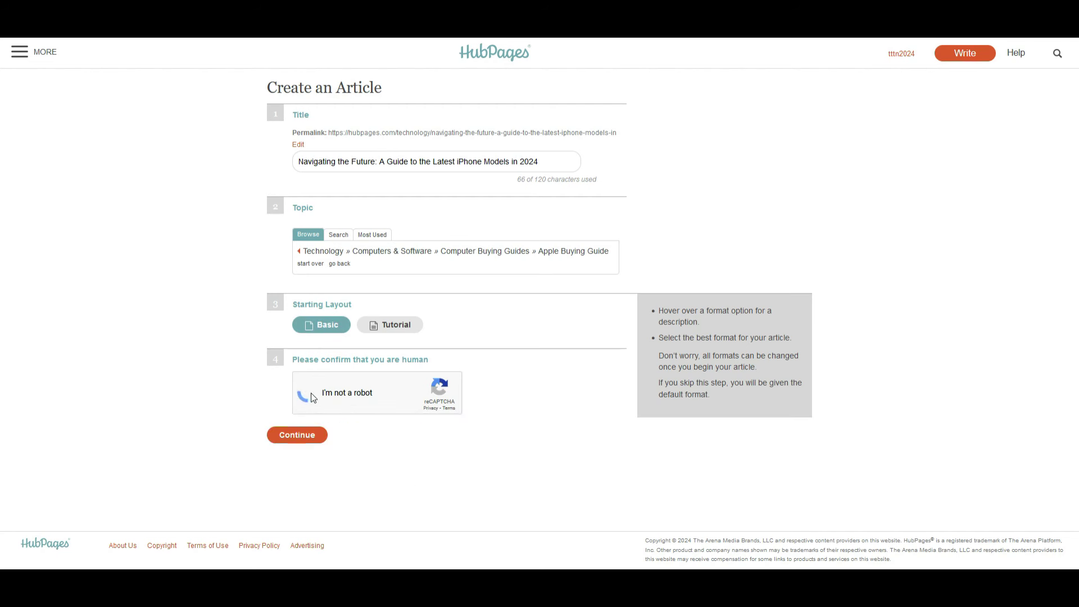
{"action": "left_click", "coordinate": [302, 436]}
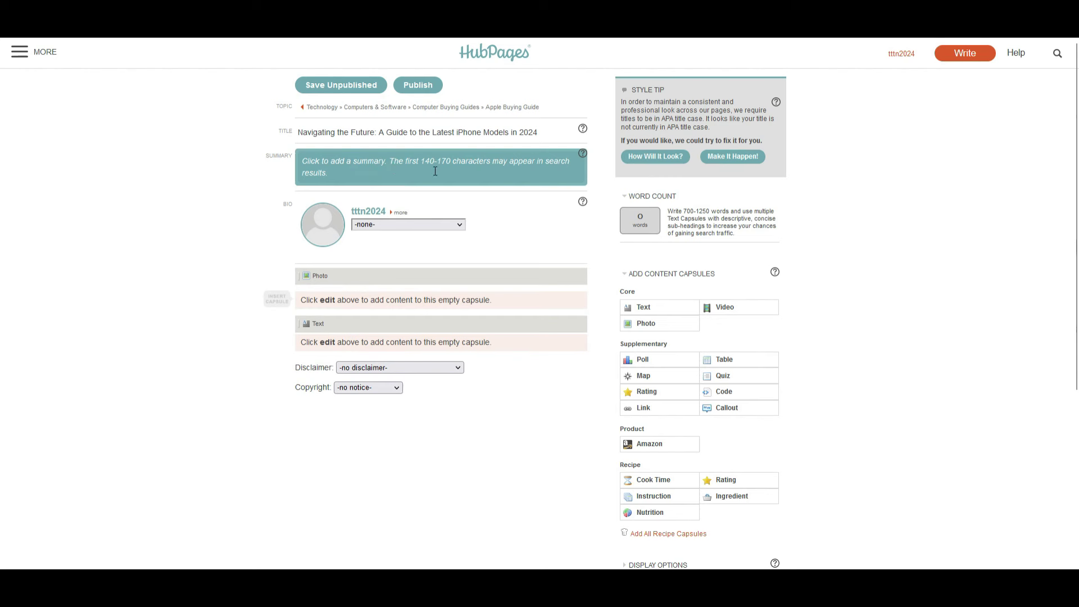
Step: Copy the generated blog post's full body in ChatGPT, from the introduction through the concluding paragraph
{"action": "left_click", "coordinate": [357, 171]}
{"action": "key", "text": "alt+Tab"}
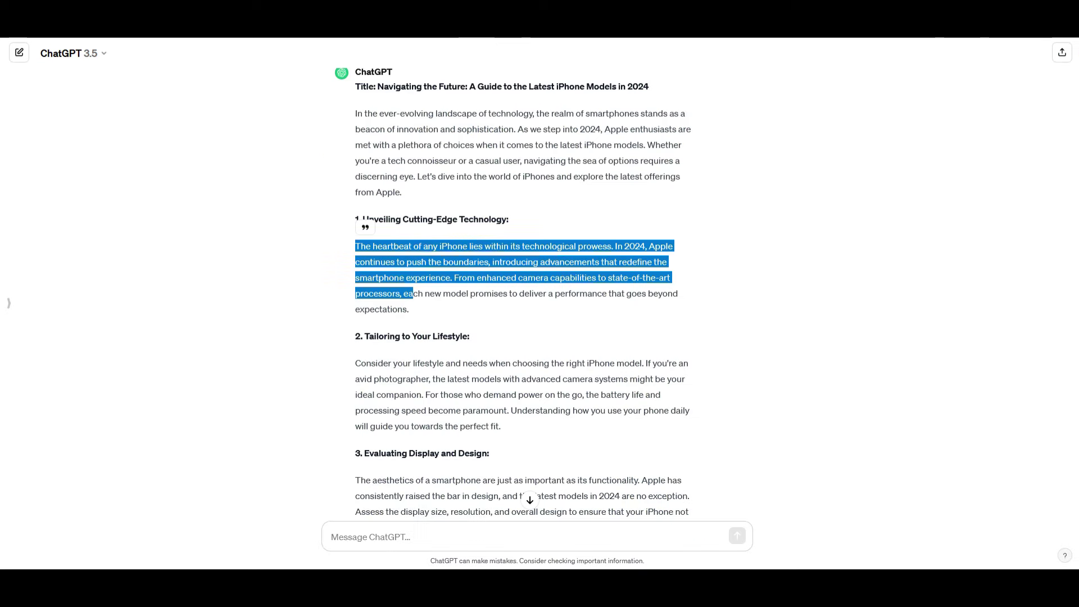
{"action": "left_click", "coordinate": [535, 354]}
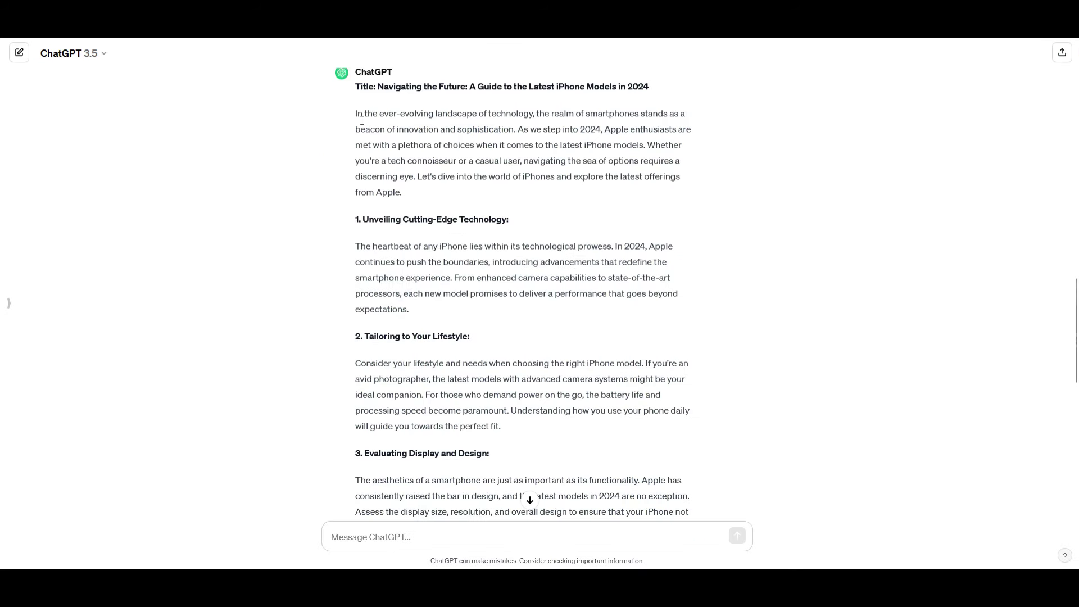
{"action": "left_click_drag", "start_coordinate": [360, 116], "coordinate": [468, 475]}
{"action": "scroll", "coordinate": [472, 352], "scroll_direction": "down", "scroll_amount": 5}
{"action": "scroll", "coordinate": [472, 353], "scroll_direction": "down", "scroll_amount": 5}
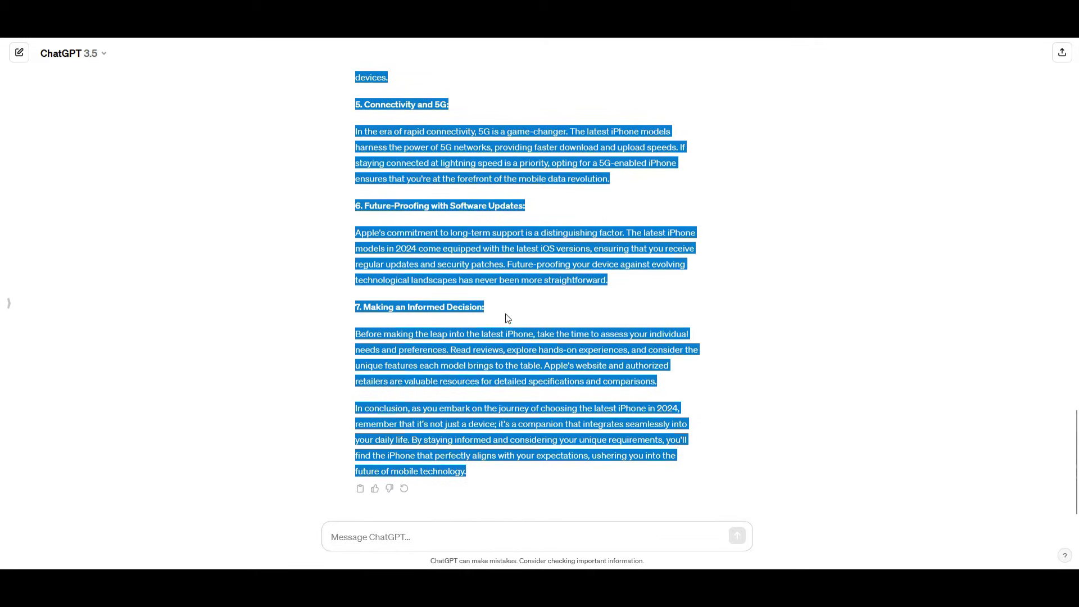
{"action": "scroll", "coordinate": [487, 321], "scroll_direction": "up", "scroll_amount": 10}
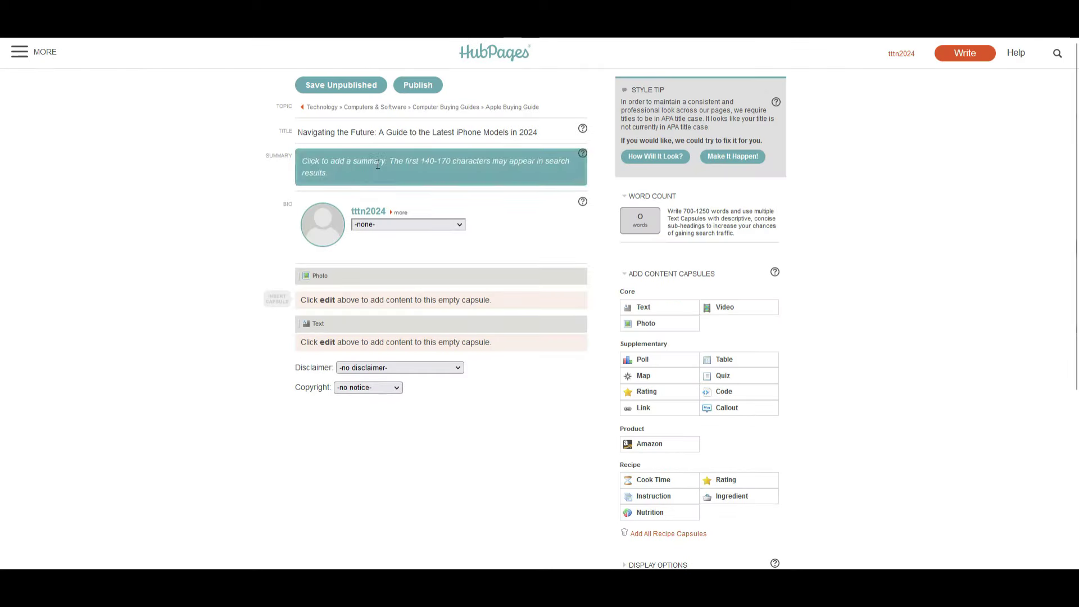
Step: Paste the copied blog post text into the HubPages article summary and enlarge the summary box
{"action": "left_click", "coordinate": [365, 180]}
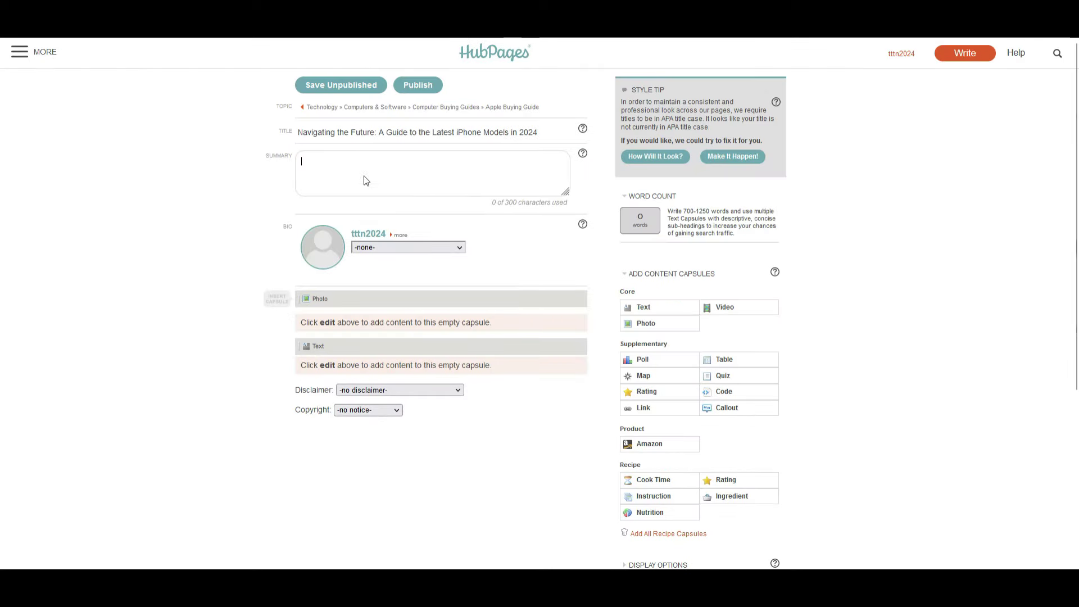
{"action": "type", "text": "In the ever-evolving landscape of technology, the realm of smartphones stands as a beacon of innovation and sophistication. As we step into 2024, Apple enthusiasts are met with a plethora of choices when it comes to the latest iPhone models. Whether you're a tech connoisseur or a casual user, naviga"}
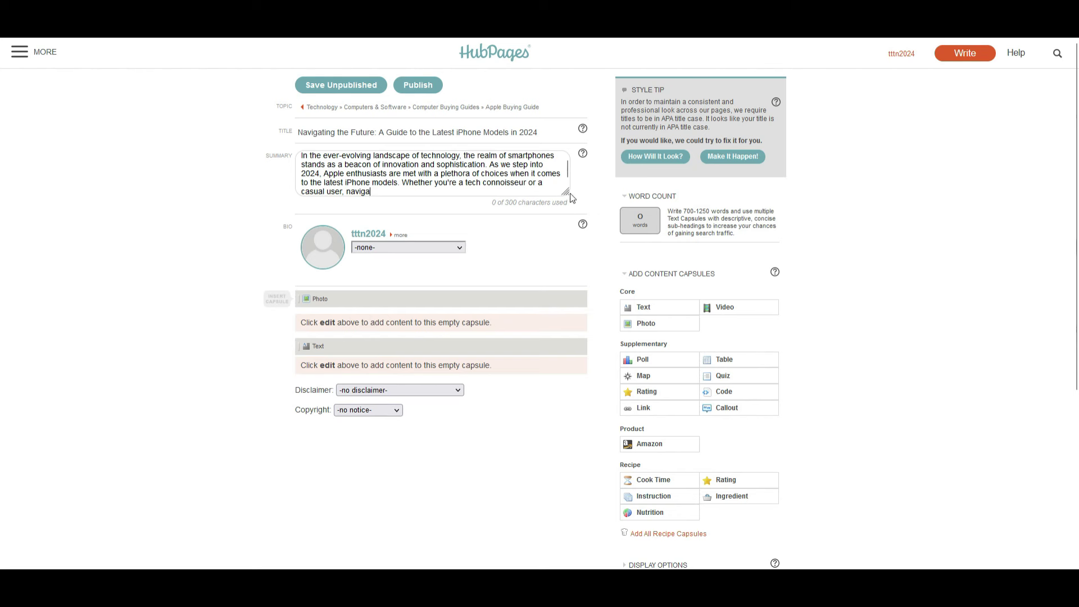
{"action": "left_click_drag", "start_coordinate": [566, 193], "coordinate": [557, 366]}
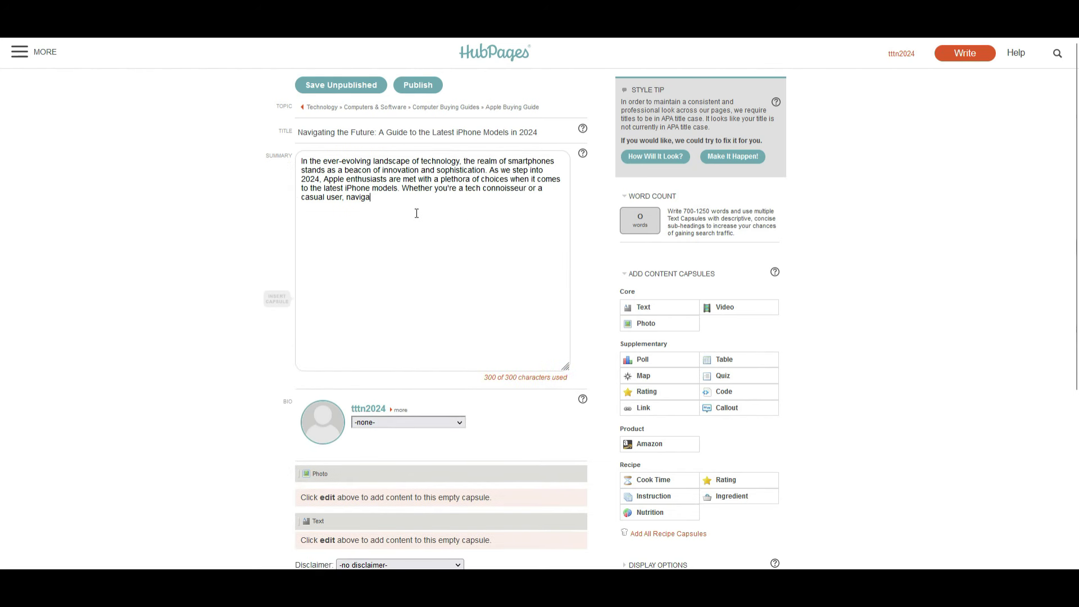
Step: Shrink the article summary box so that it fits the pasted introduction more closely
{"action": "left_click_drag", "start_coordinate": [371, 198], "coordinate": [346, 198]}
{"action": "left_click", "coordinate": [440, 201]}
{"action": "left_click_drag", "start_coordinate": [566, 368], "coordinate": [566, 225]}
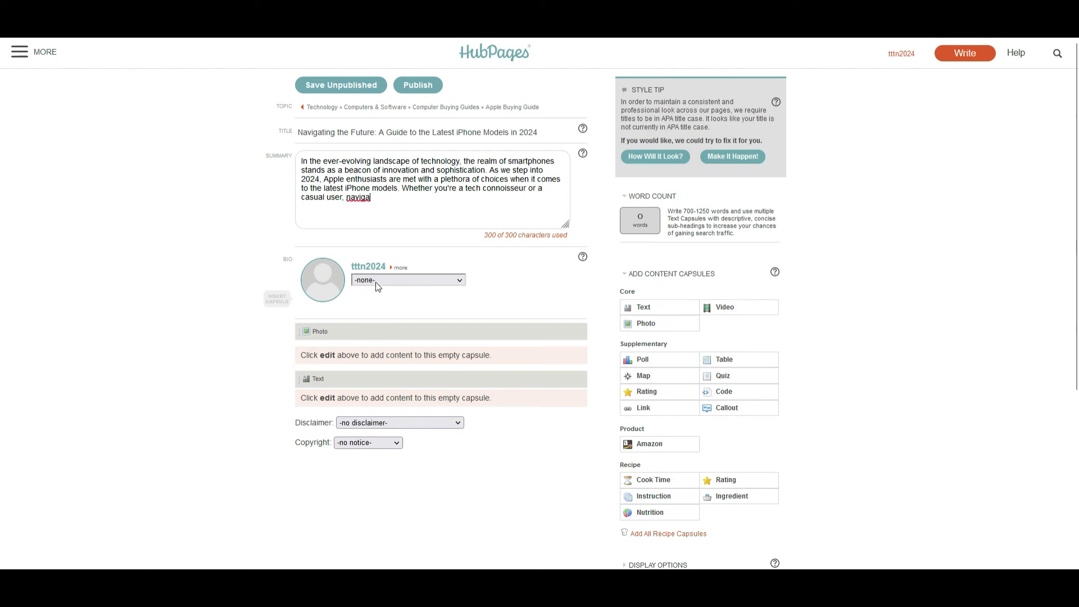
Step: Open the empty Text capsule for editing and enlarge its text area
{"action": "mouse_move", "coordinate": [324, 335]}
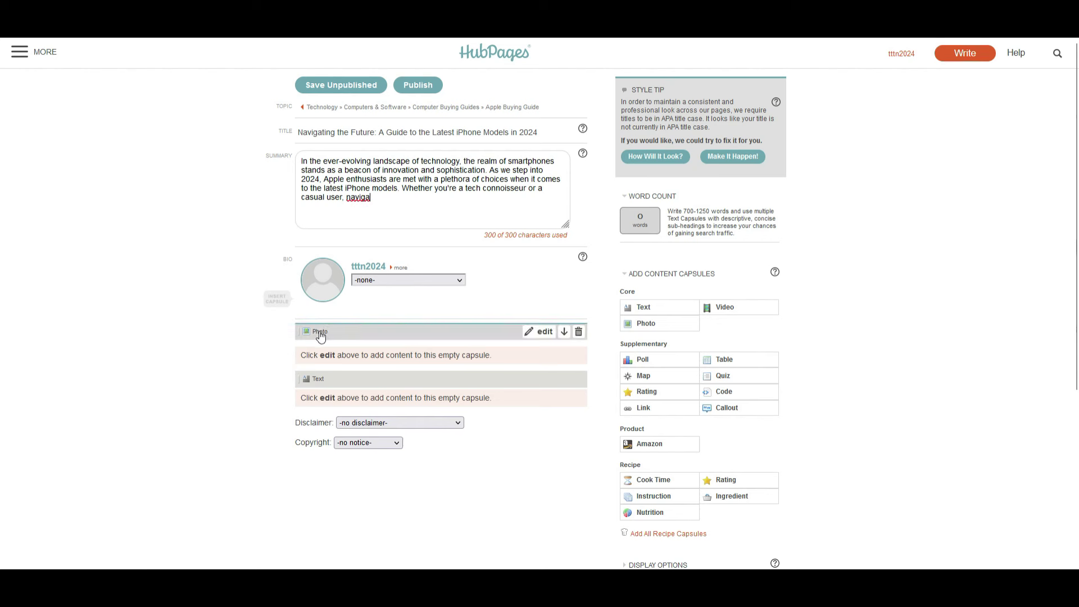
{"action": "mouse_move", "coordinate": [331, 384]}
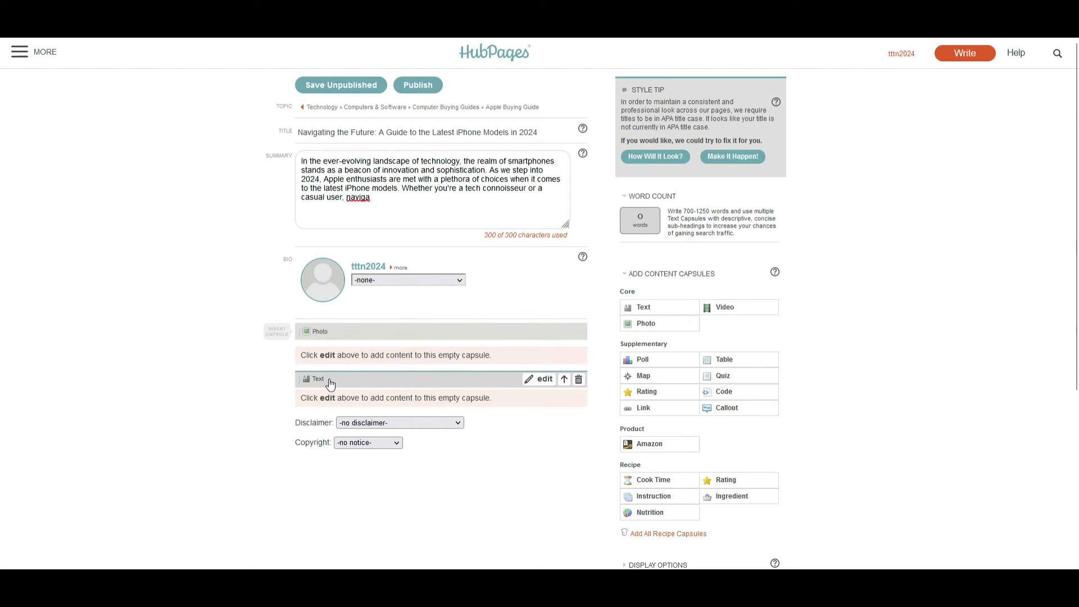
{"action": "left_click", "coordinate": [539, 379]}
{"action": "left_click", "coordinate": [543, 341]}
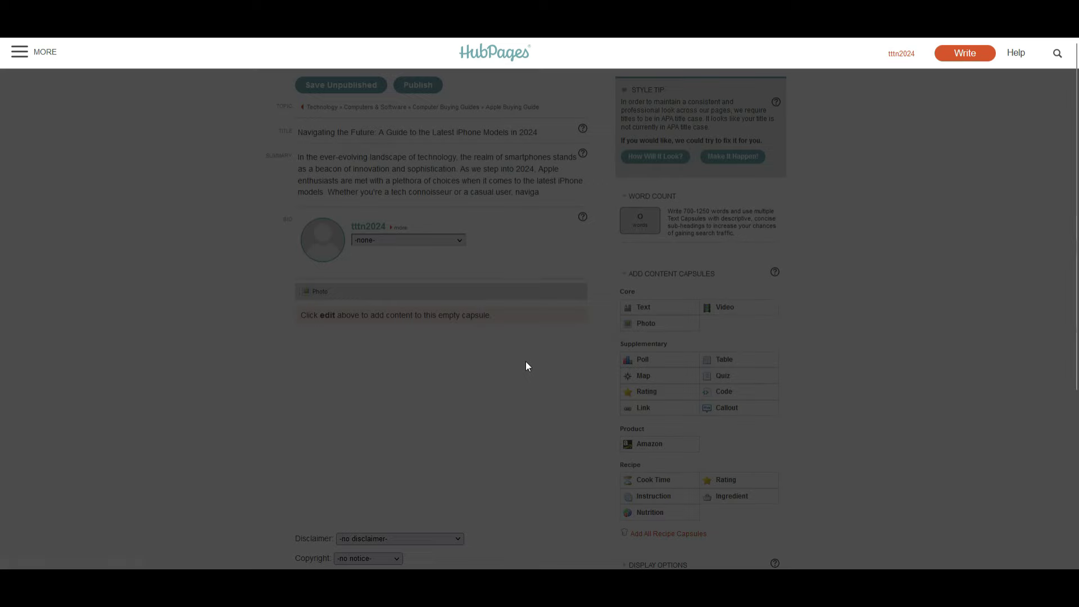
{"action": "left_click_drag", "start_coordinate": [702, 325], "coordinate": [711, 480]}
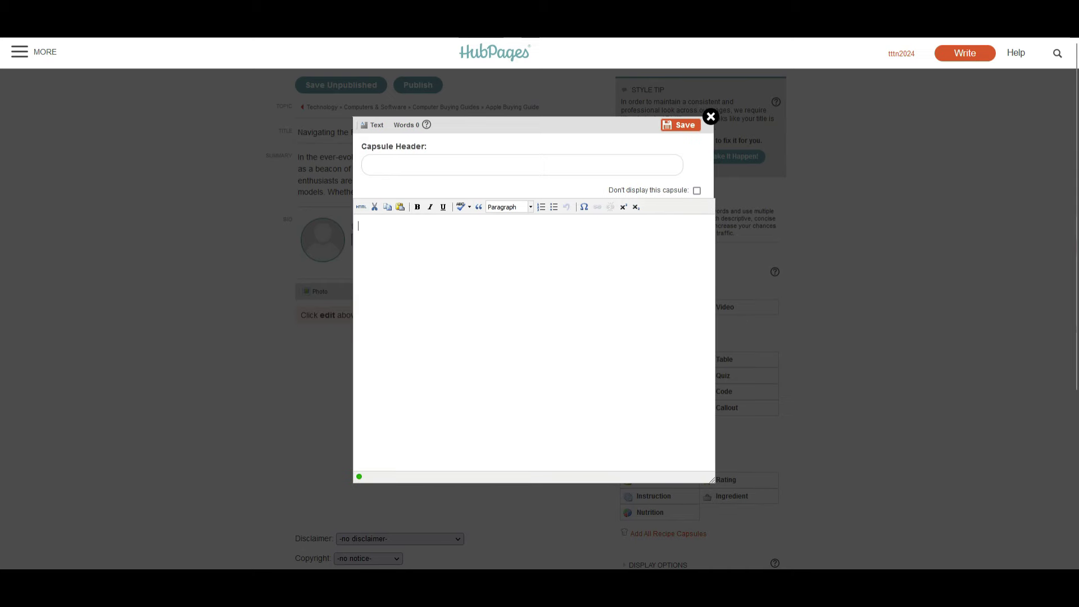
Step: Paste the copied ChatGPT blog post body into the Text capsule and check it through to the conclusion
{"action": "left_click", "coordinate": [931, 37]}
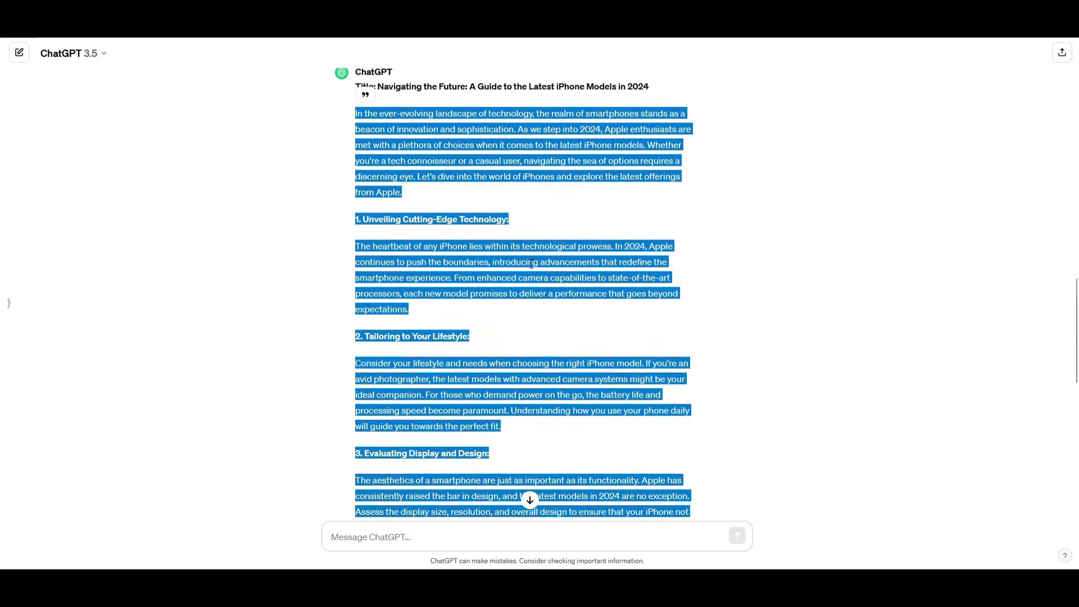
{"action": "key", "text": "ctrl+Tab"}
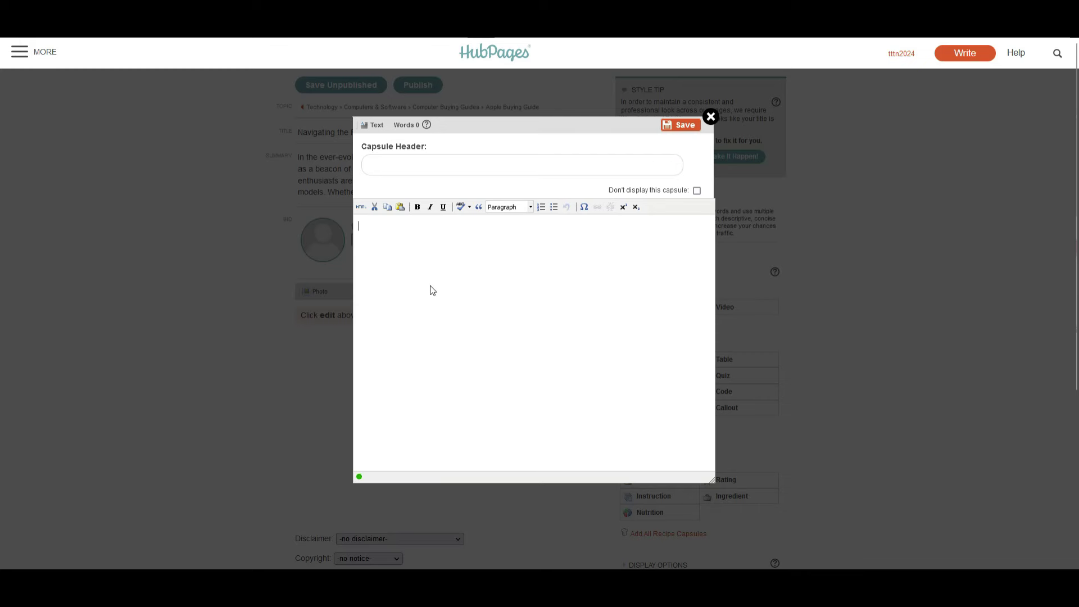
{"action": "left_click", "coordinate": [387, 238]}
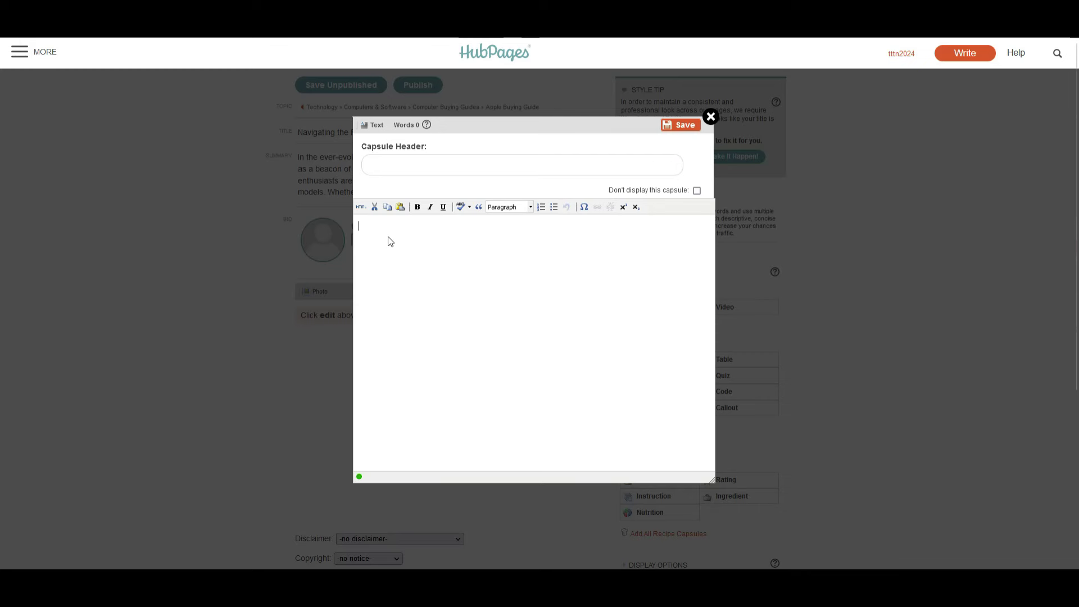
{"action": "key", "text": "ctrl+v"}
{"action": "scroll", "coordinate": [436, 296], "scroll_direction": "up", "scroll_amount": 15}
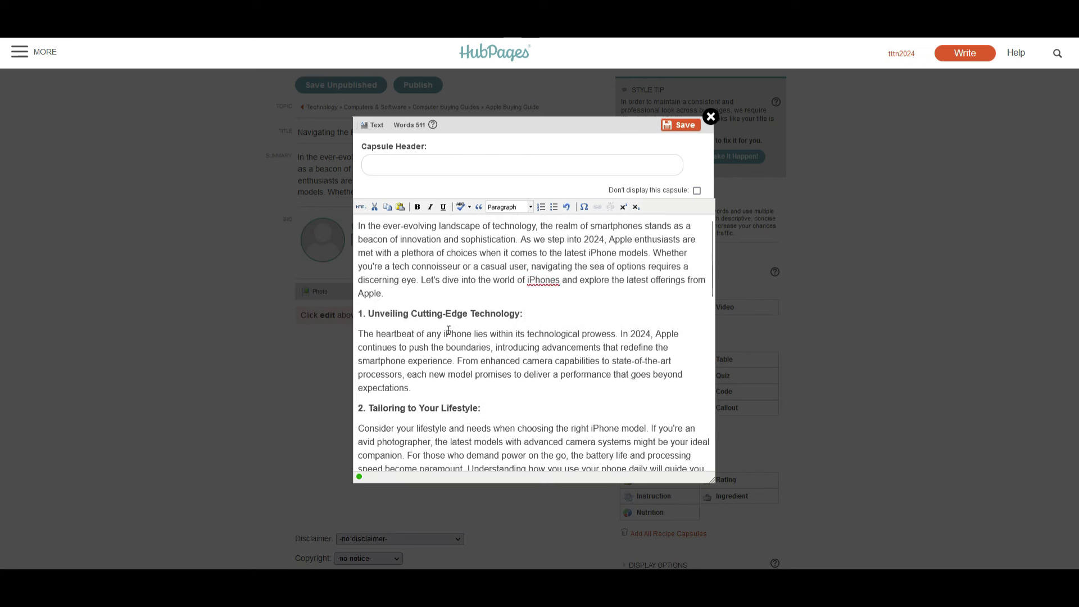
{"action": "scroll", "coordinate": [582, 278], "scroll_direction": "down", "scroll_amount": 4}
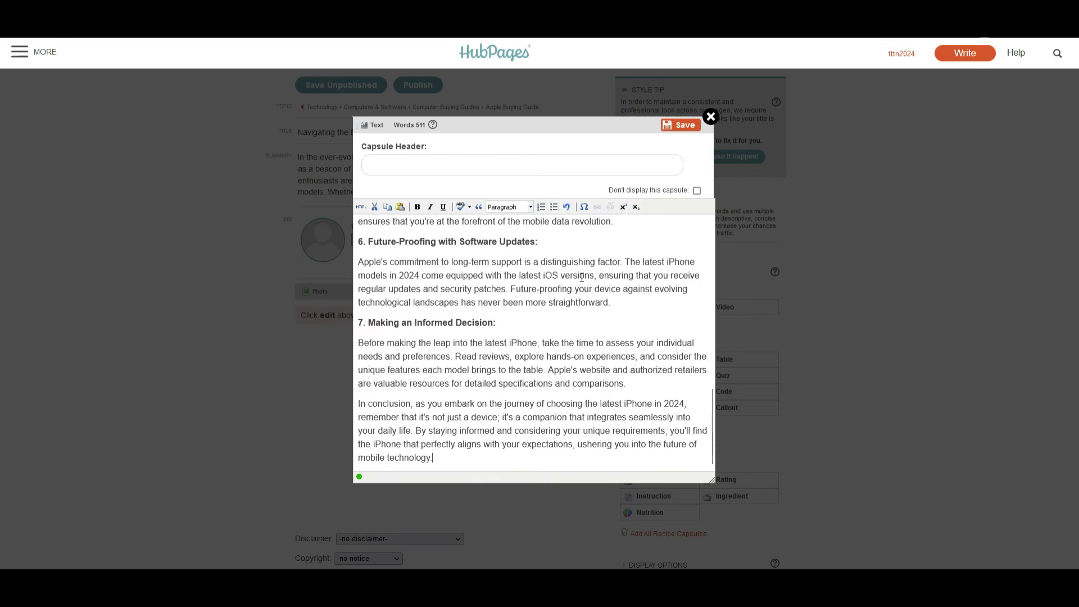
Step: Enable "Don't display this capsule" for the Text capsule, save it and check the article layout
{"action": "left_click", "coordinate": [697, 191]}
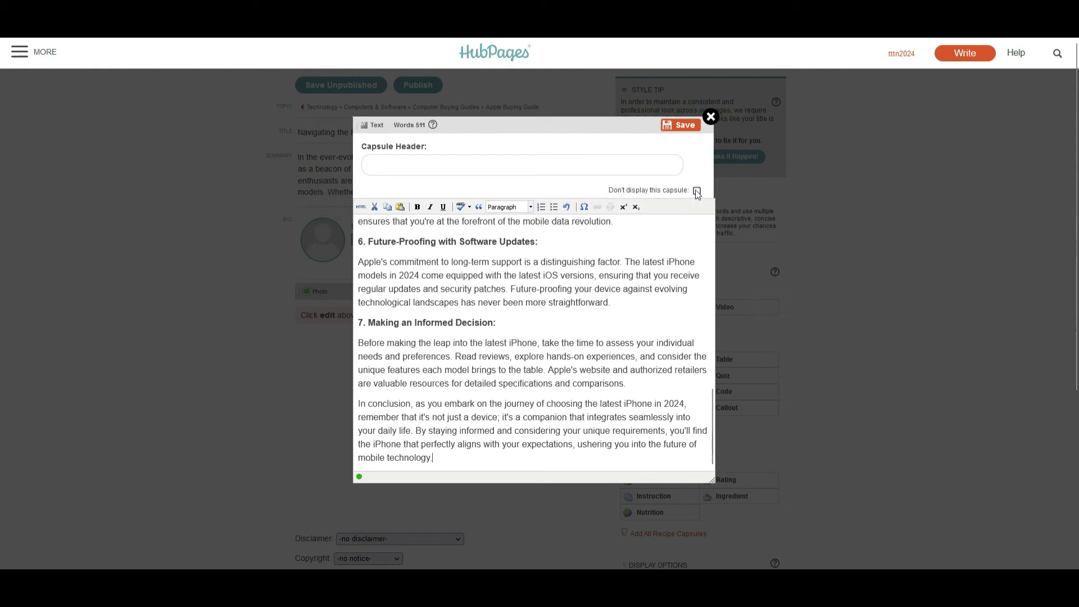
{"action": "left_click", "coordinate": [683, 126]}
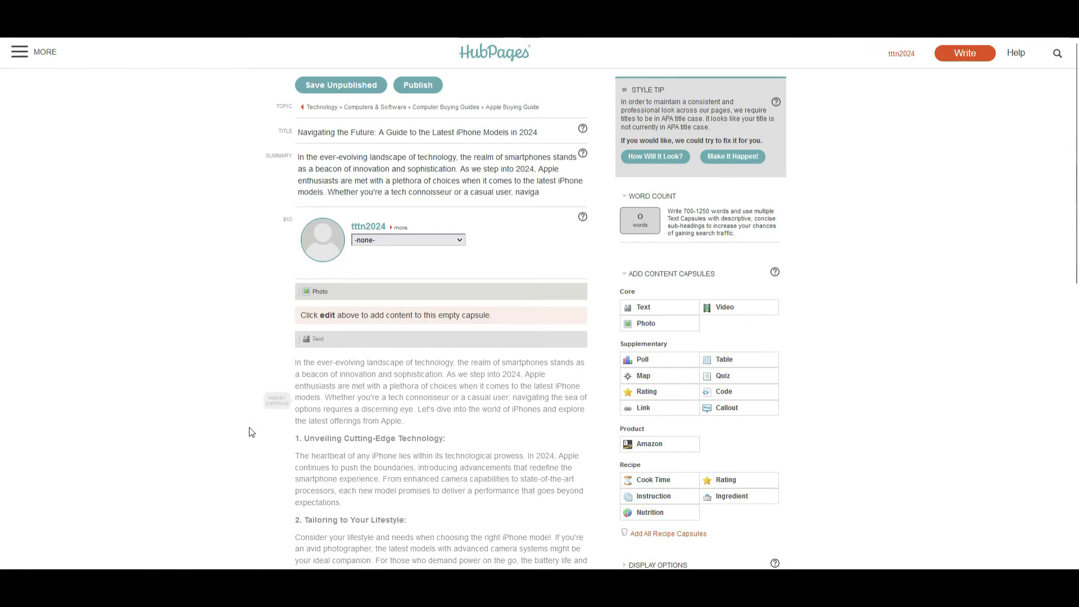
{"action": "mouse_move", "coordinate": [276, 425]}
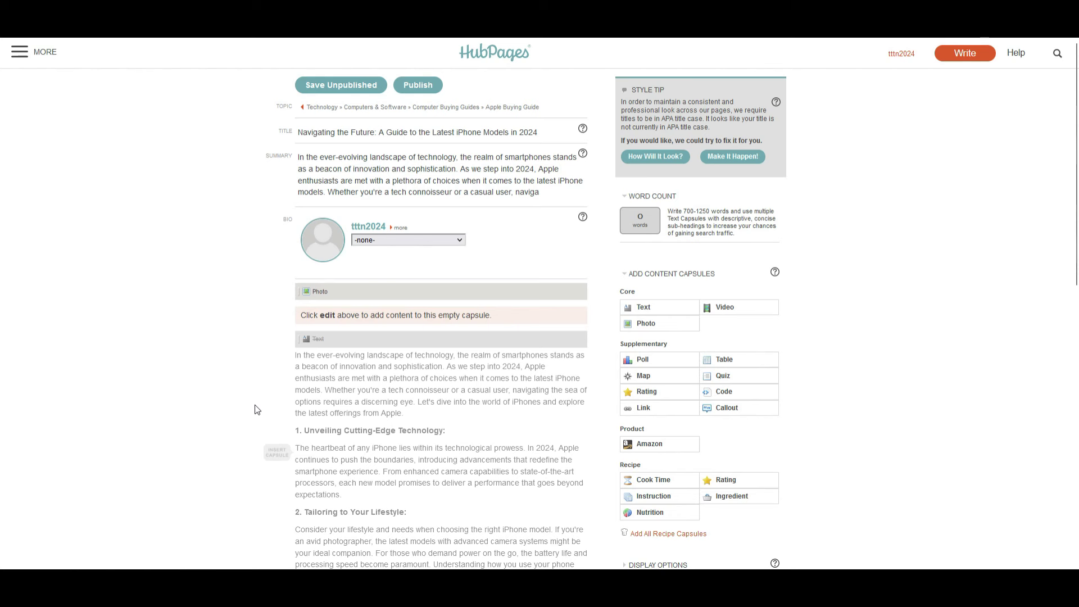
{"action": "scroll", "coordinate": [321, 284], "scroll_direction": "down", "scroll_amount": 1}
{"action": "mouse_move", "coordinate": [322, 284]}
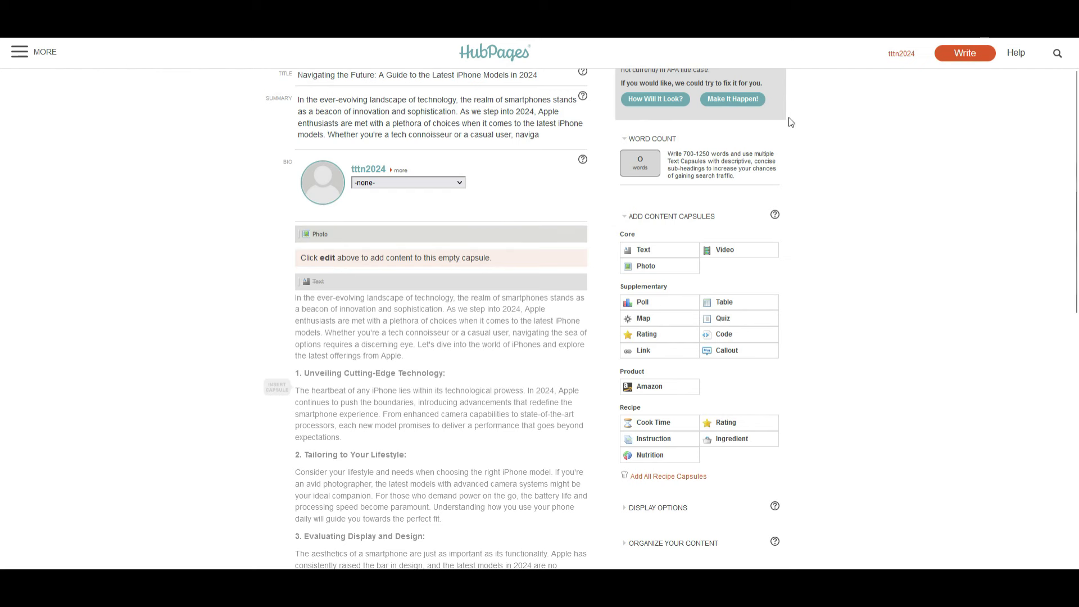
{"action": "scroll", "coordinate": [328, 281], "scroll_direction": "up", "scroll_amount": 1}
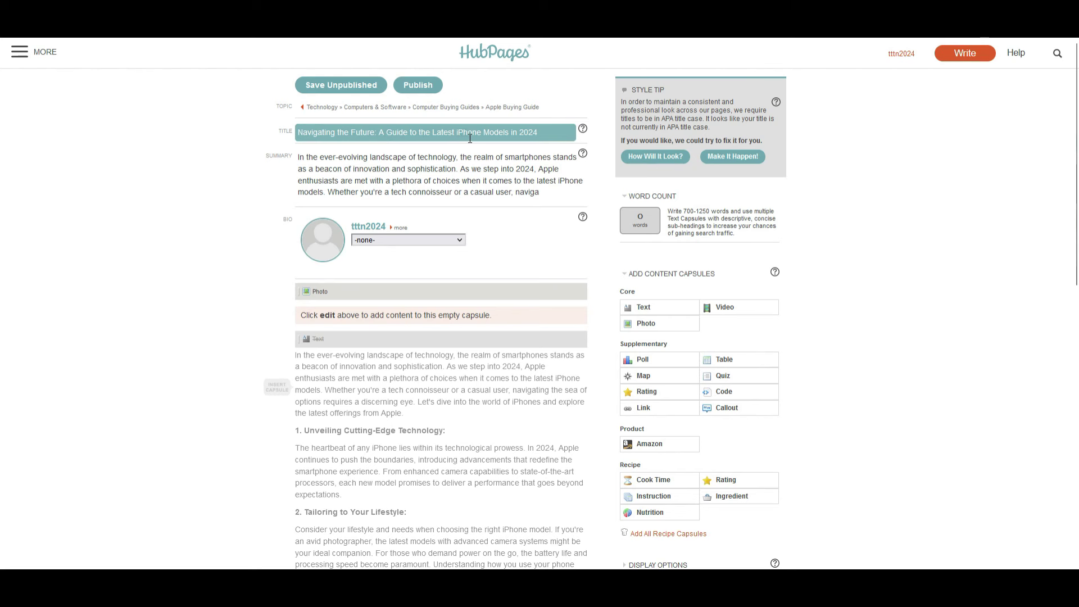
Step: Copy "iPhone Models" from the article title and search Pixabay for images with it
{"action": "left_click", "coordinate": [513, 139]}
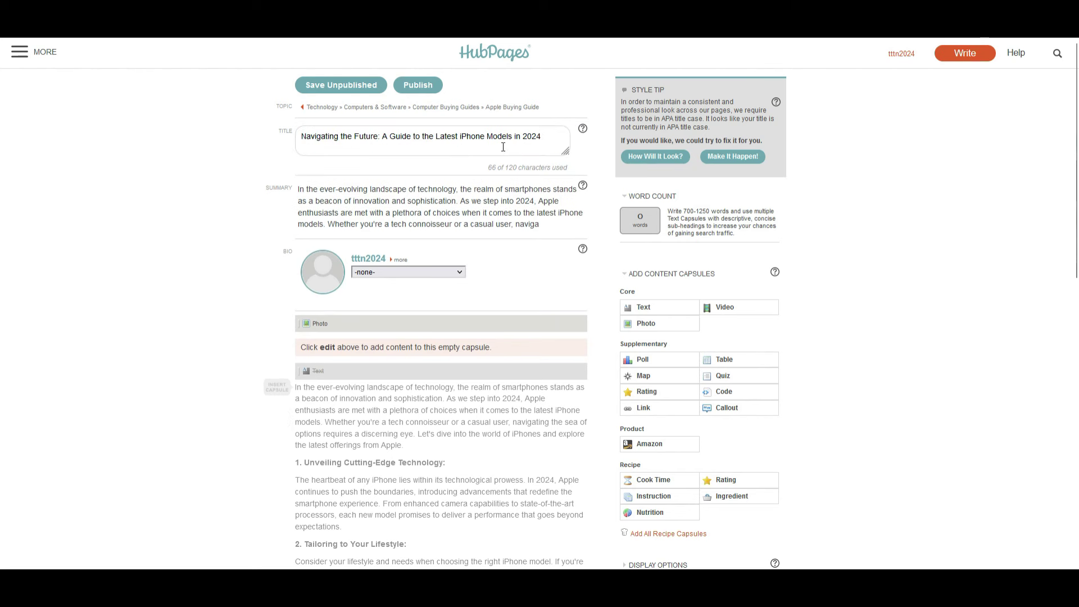
{"action": "left_click_drag", "start_coordinate": [513, 139], "coordinate": [460, 137]}
{"action": "key", "text": "ctrl+c"}
{"action": "left_click", "coordinate": [245, 228]}
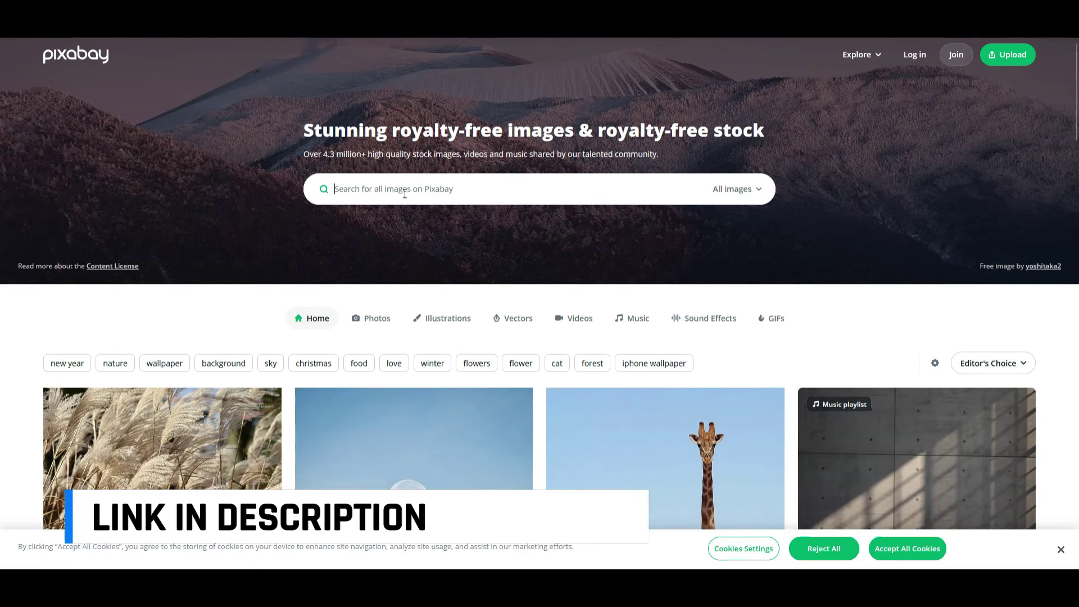
{"action": "key", "text": "ctrl+v"}
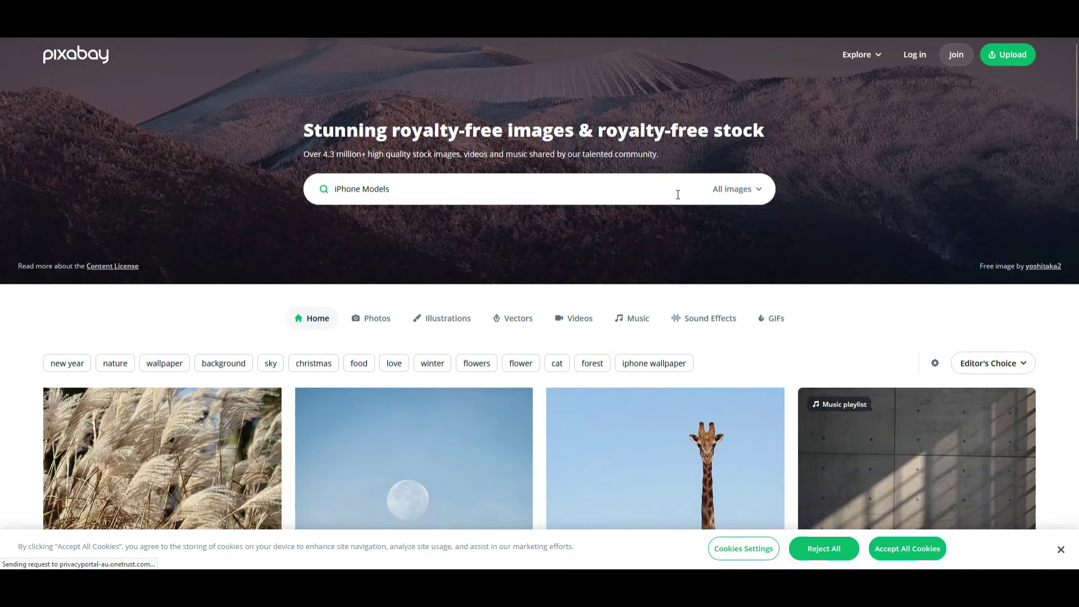
{"action": "key", "text": "Return"}
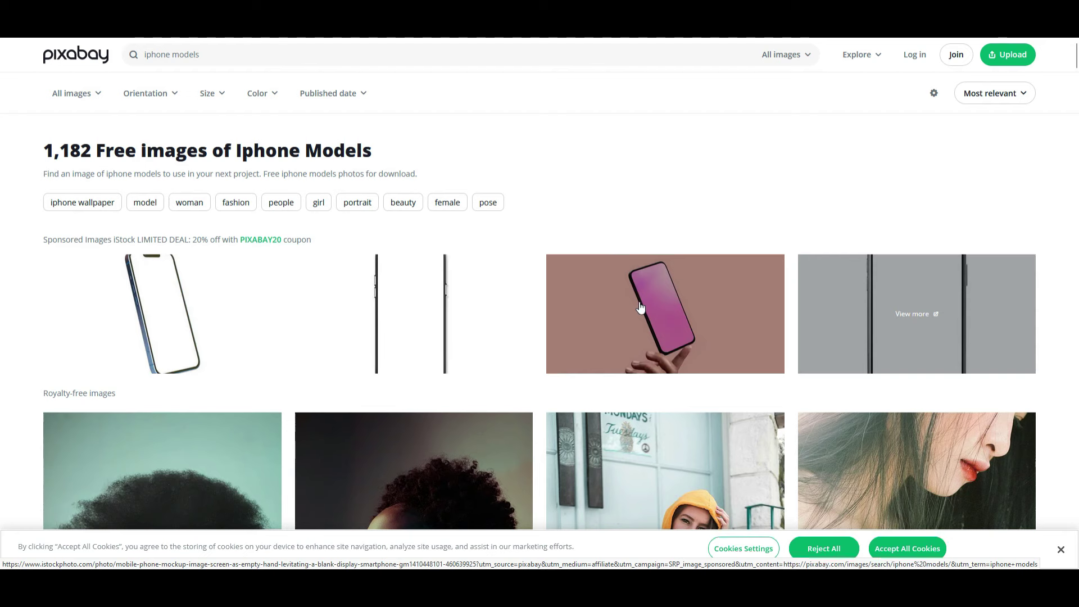
Step: Refine the image search to "iphone mobile models" and download the photo of a hand holding a white iPhone as a 640×426 JPG
{"action": "scroll", "coordinate": [993, 357], "scroll_direction": "down", "scroll_amount": 8}
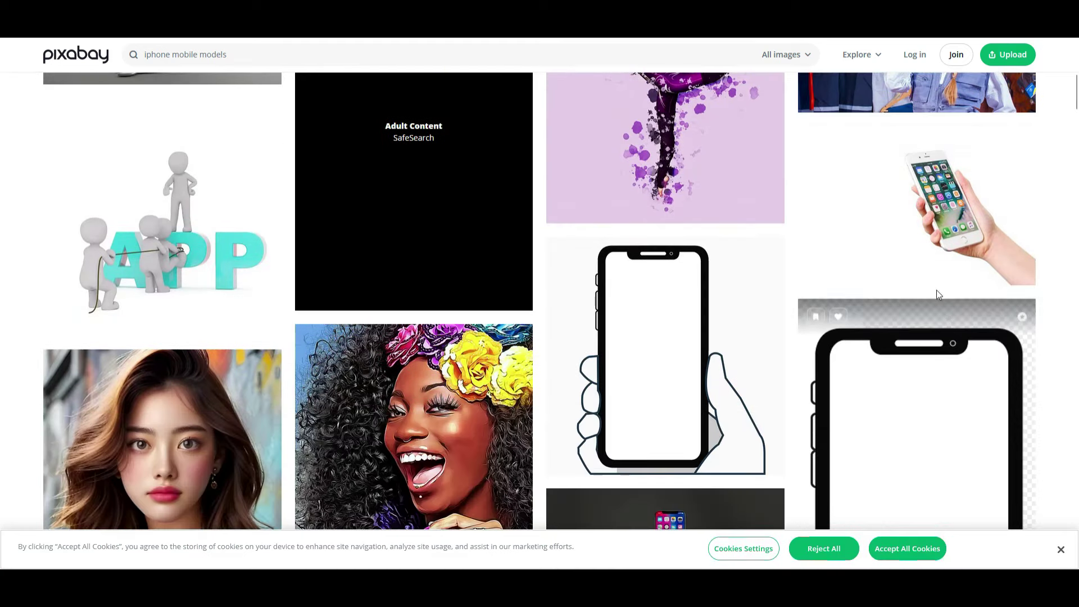
{"action": "left_click", "coordinate": [931, 229]}
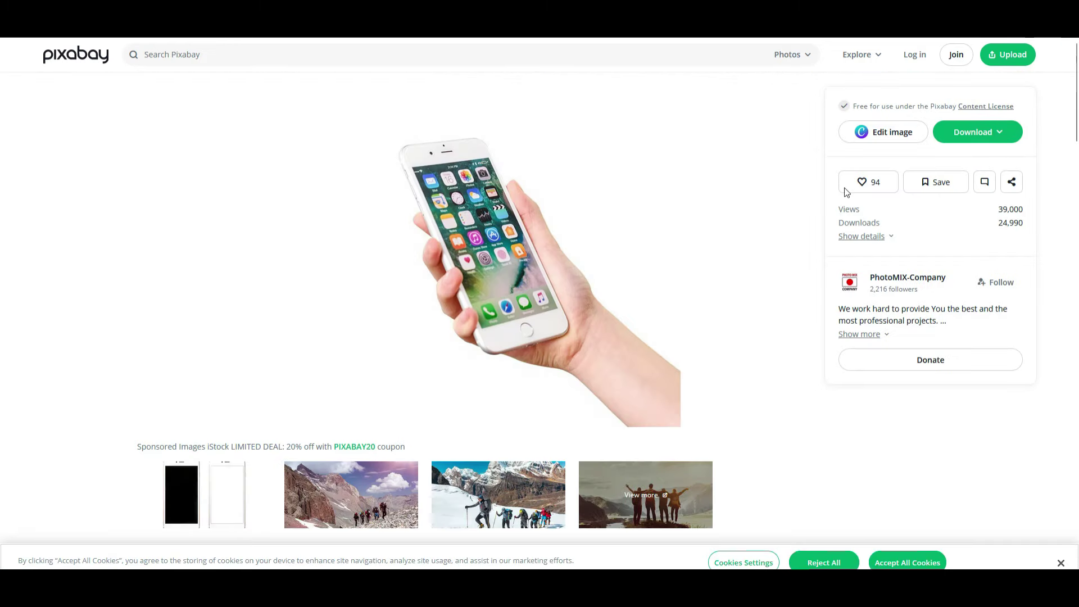
{"action": "left_click", "coordinate": [979, 133]}
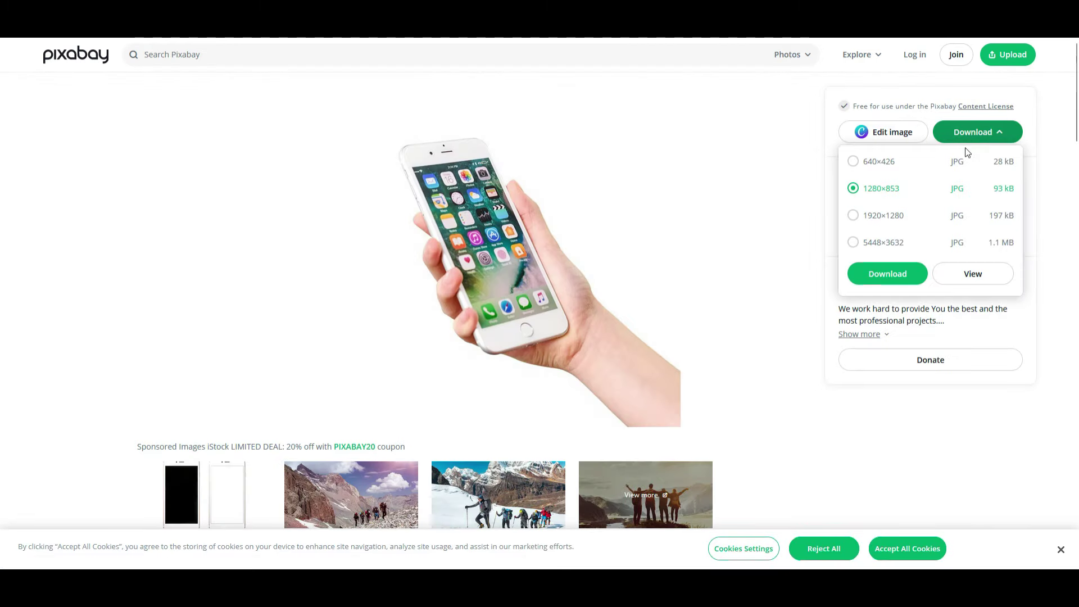
{"action": "left_click", "coordinate": [876, 168]}
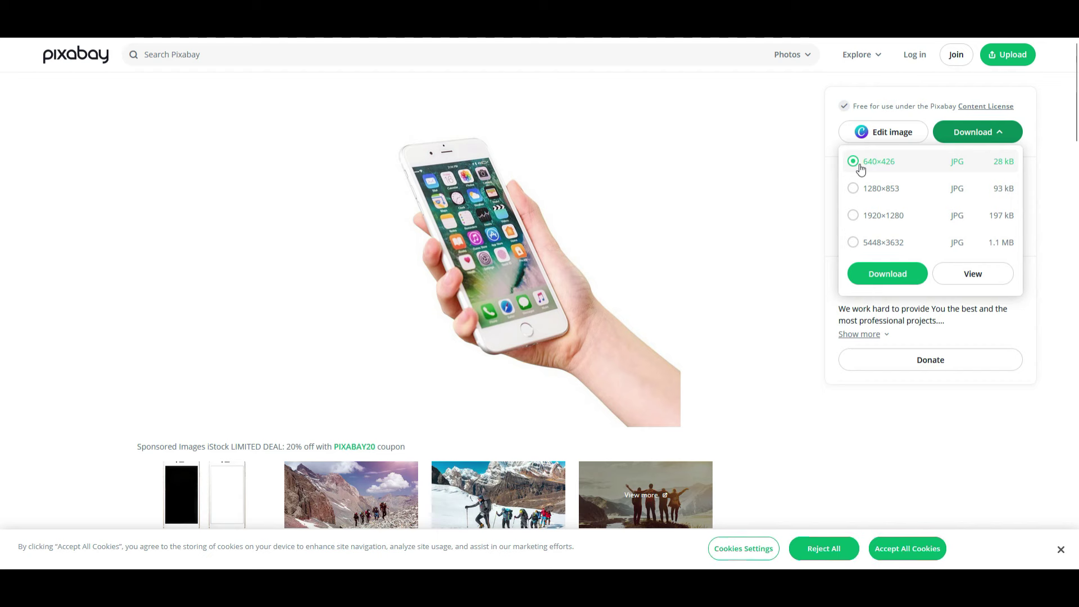
{"action": "left_click", "coordinate": [904, 277]}
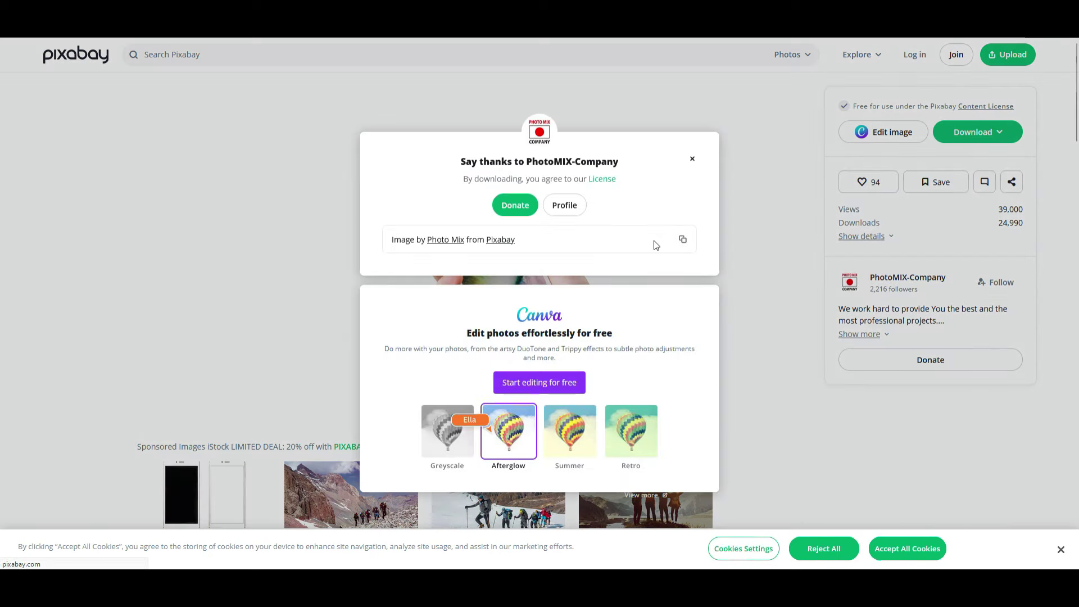
{"action": "left_click", "coordinate": [692, 159]}
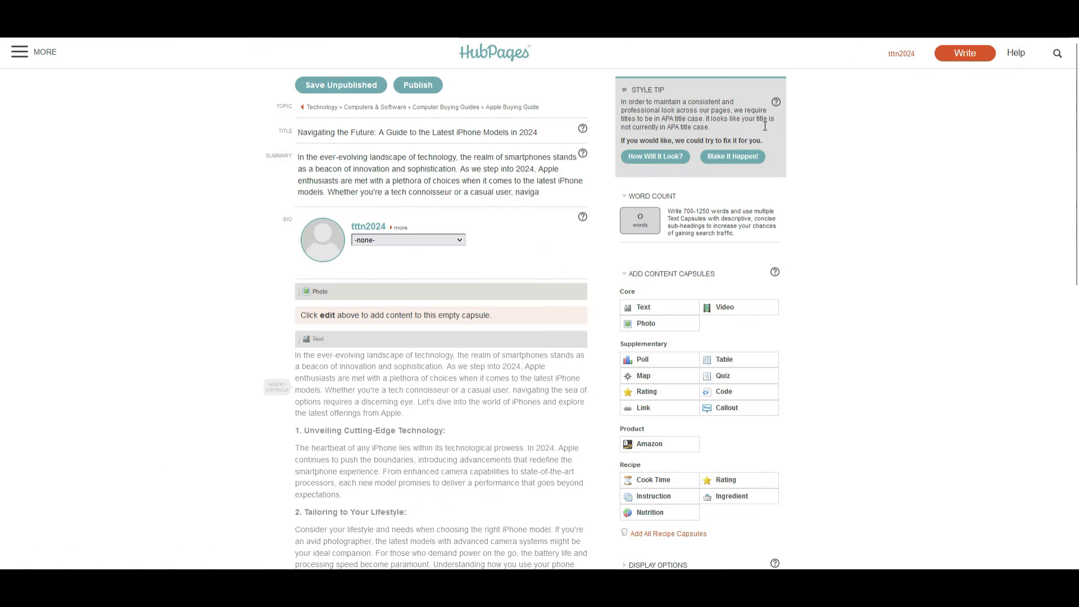
Step: In the HubPages Photo capsule, enable "Don't display this capsule", upload the downloaded iPhone photo and save the capsule
{"action": "mouse_move", "coordinate": [333, 314]}
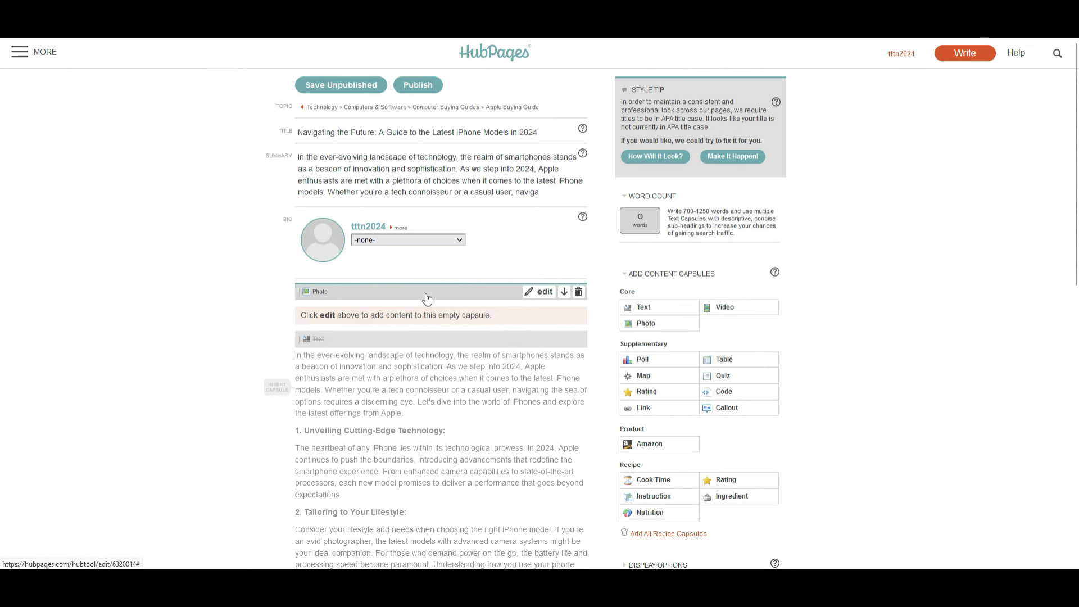
{"action": "left_click", "coordinate": [541, 292]}
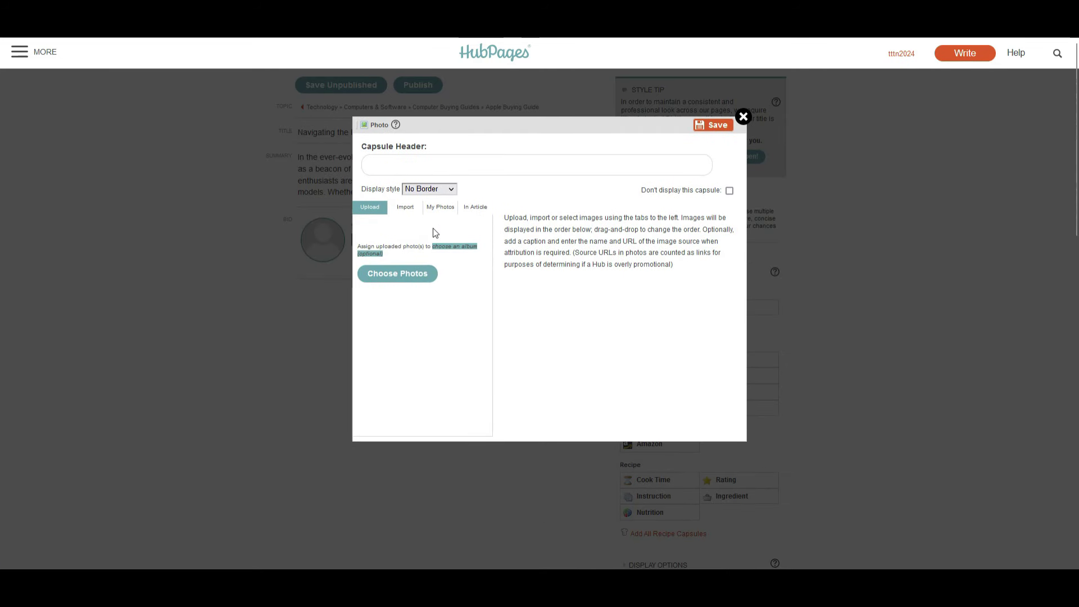
{"action": "left_click", "coordinate": [730, 191]}
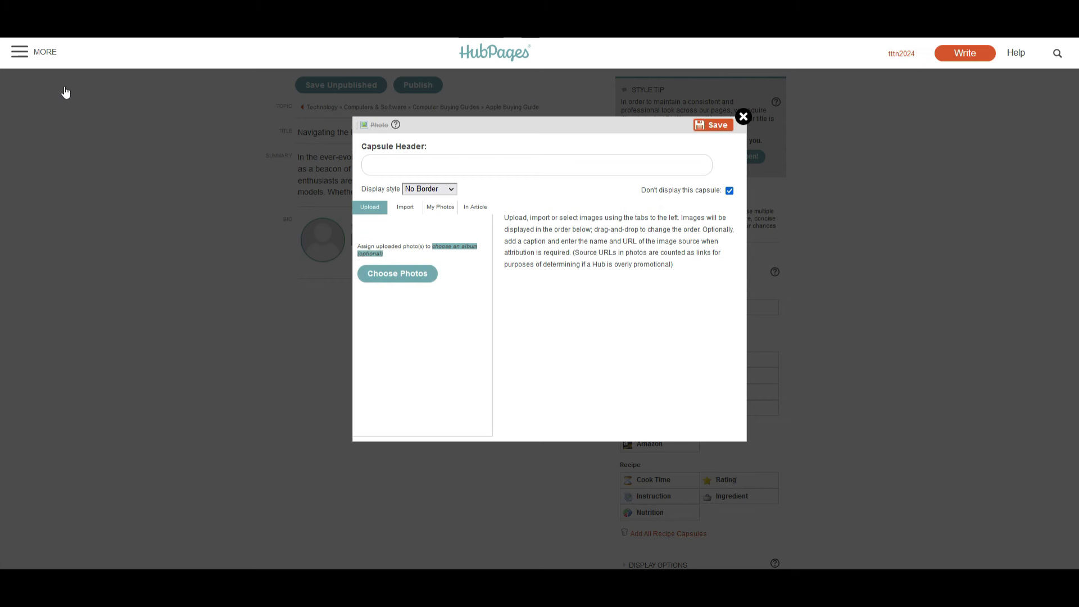
{"action": "left_click", "coordinate": [152, 137]}
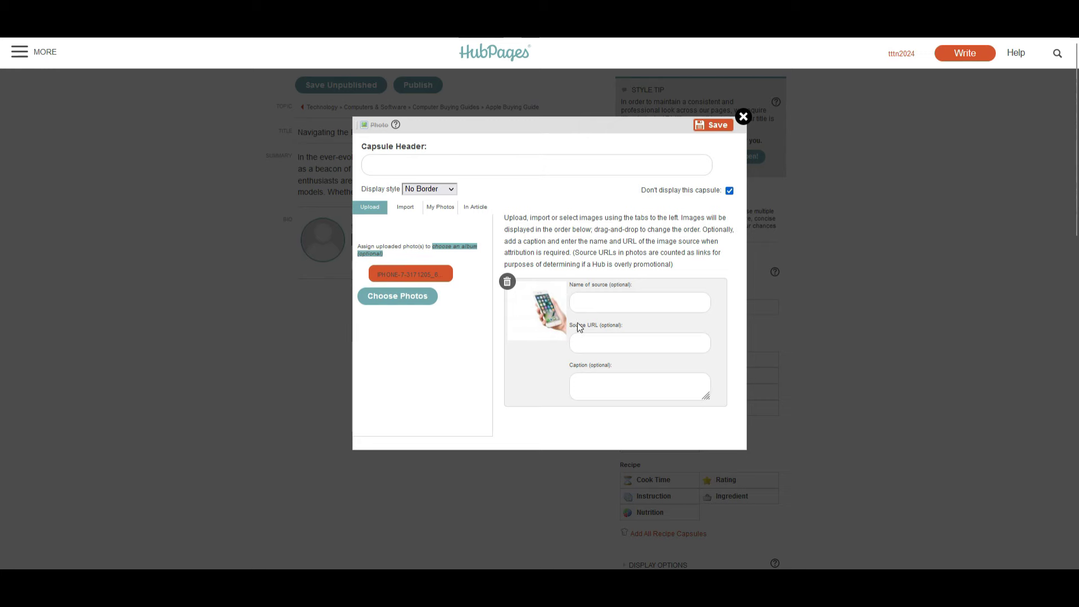
{"action": "scroll", "coordinate": [632, 326], "scroll_direction": "down", "scroll_amount": 2}
{"action": "scroll", "coordinate": [645, 212], "scroll_direction": "up", "scroll_amount": 2}
{"action": "left_click", "coordinate": [717, 122]}
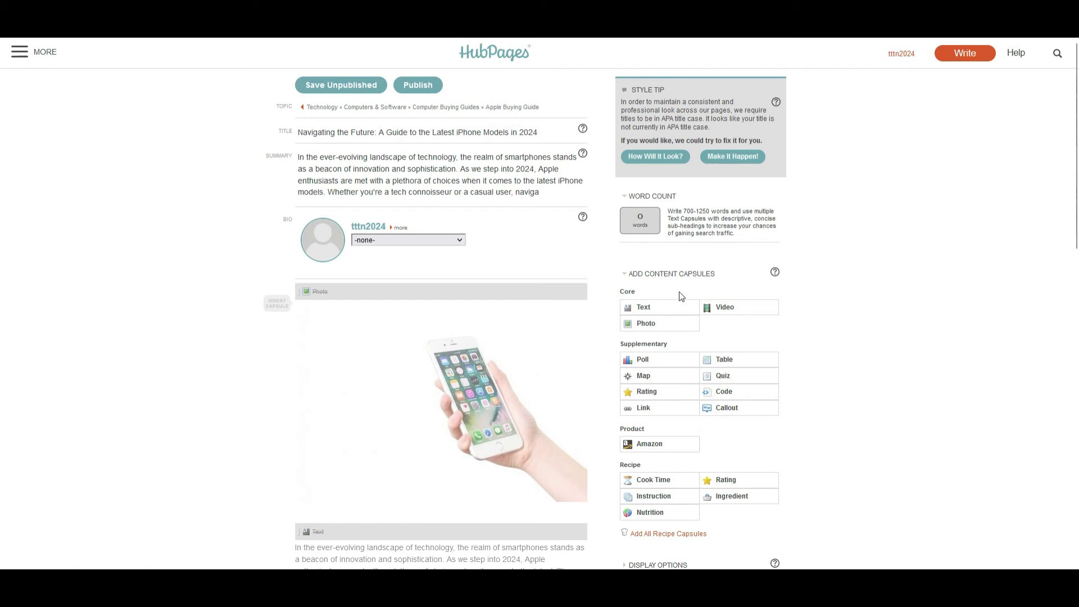
Step: Review the article draft from title to end, including its summary, photo, text and the available content capsules
{"action": "scroll", "coordinate": [667, 337], "scroll_direction": "down", "scroll_amount": 1}
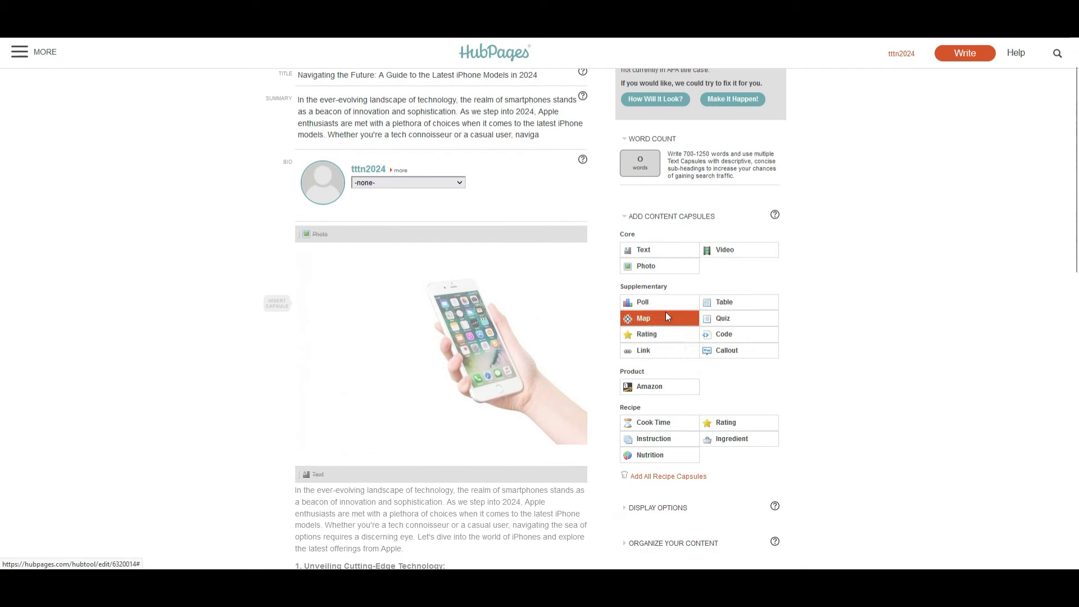
{"action": "scroll", "coordinate": [676, 394], "scroll_direction": "down", "scroll_amount": 3}
{"action": "scroll", "coordinate": [678, 403], "scroll_direction": "up", "scroll_amount": 3}
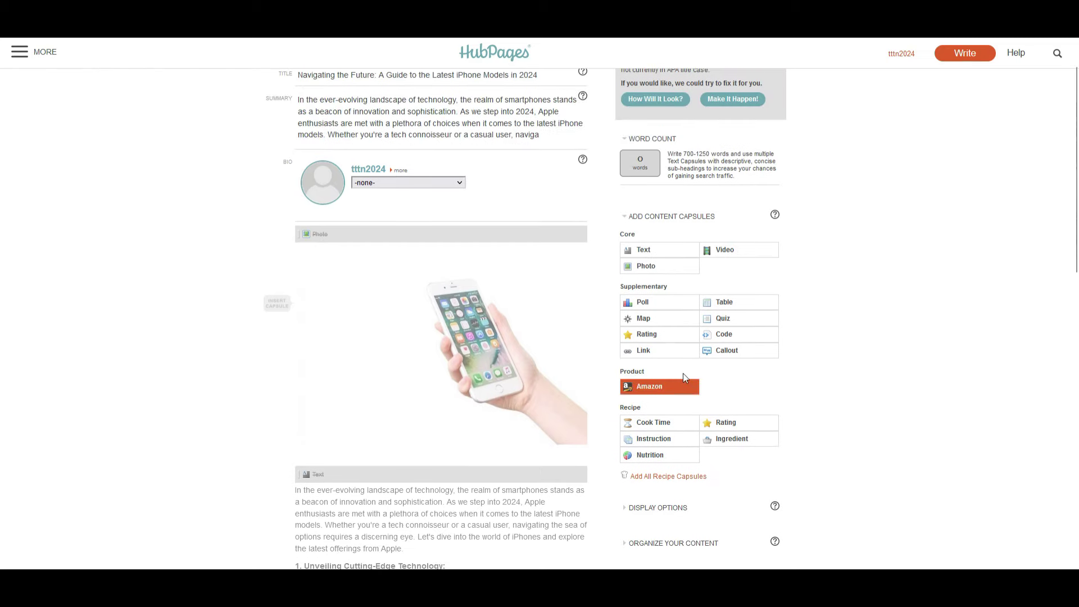
{"action": "scroll", "coordinate": [683, 371], "scroll_direction": "up", "scroll_amount": 1}
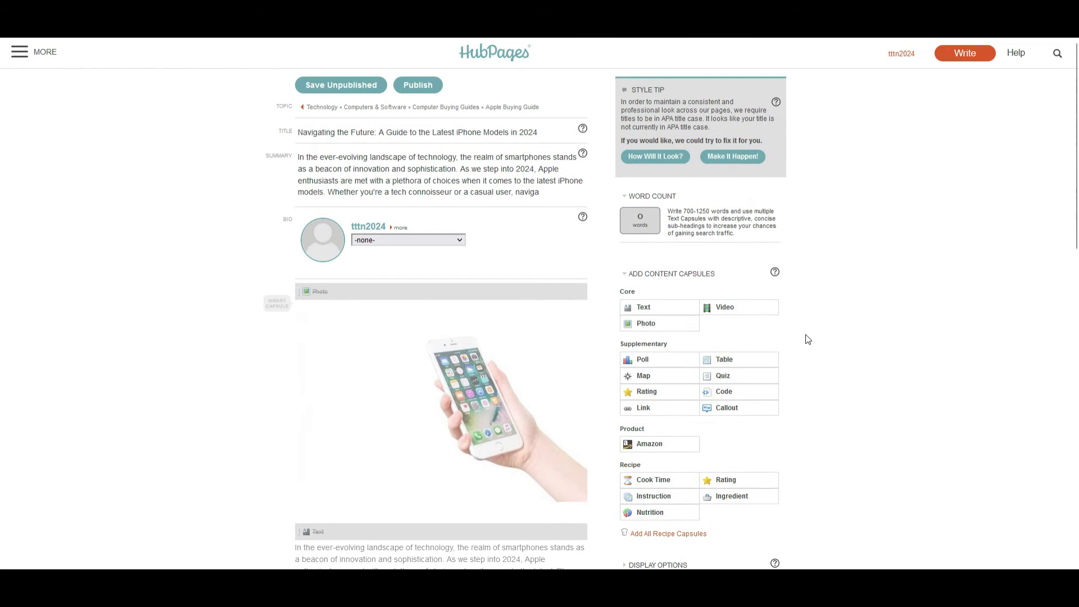
{"action": "scroll", "coordinate": [885, 290], "scroll_direction": "down", "scroll_amount": 1}
{"action": "scroll", "coordinate": [885, 290], "scroll_direction": "up", "scroll_amount": 1}
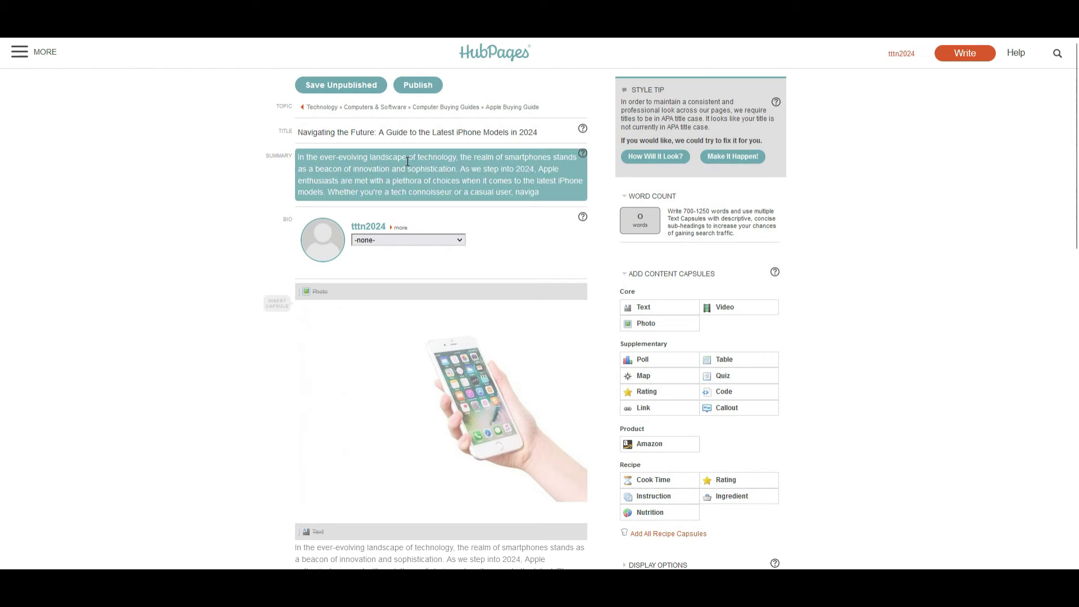
{"action": "scroll", "coordinate": [717, 345], "scroll_direction": "down", "scroll_amount": 4}
{"action": "scroll", "coordinate": [720, 343], "scroll_direction": "up", "scroll_amount": 4}
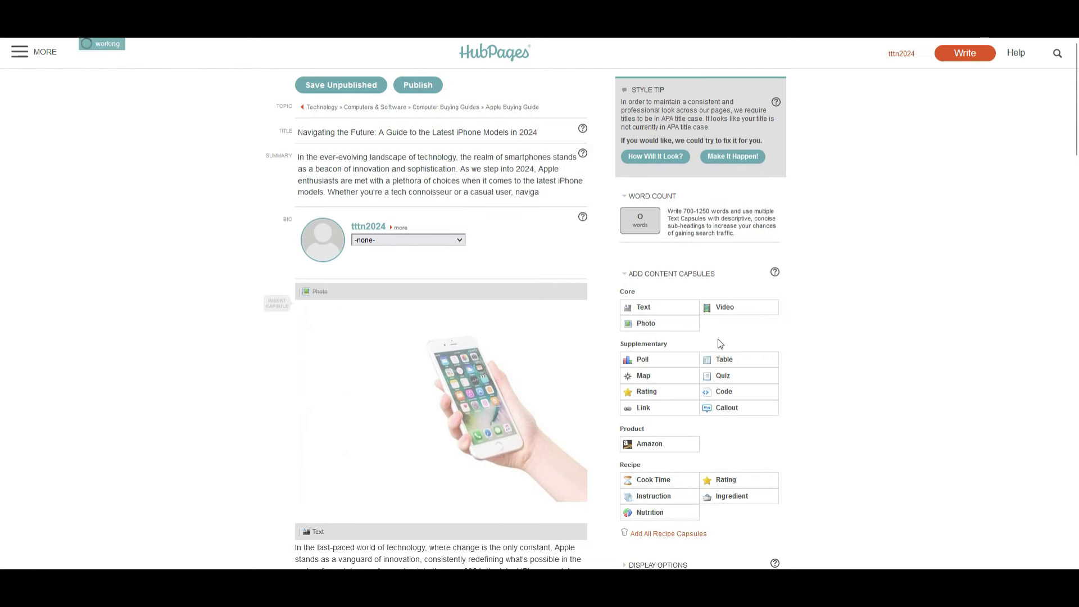
Step: Start publishing the article and choose India as the country code for phone verification
{"action": "left_click", "coordinate": [429, 91]}
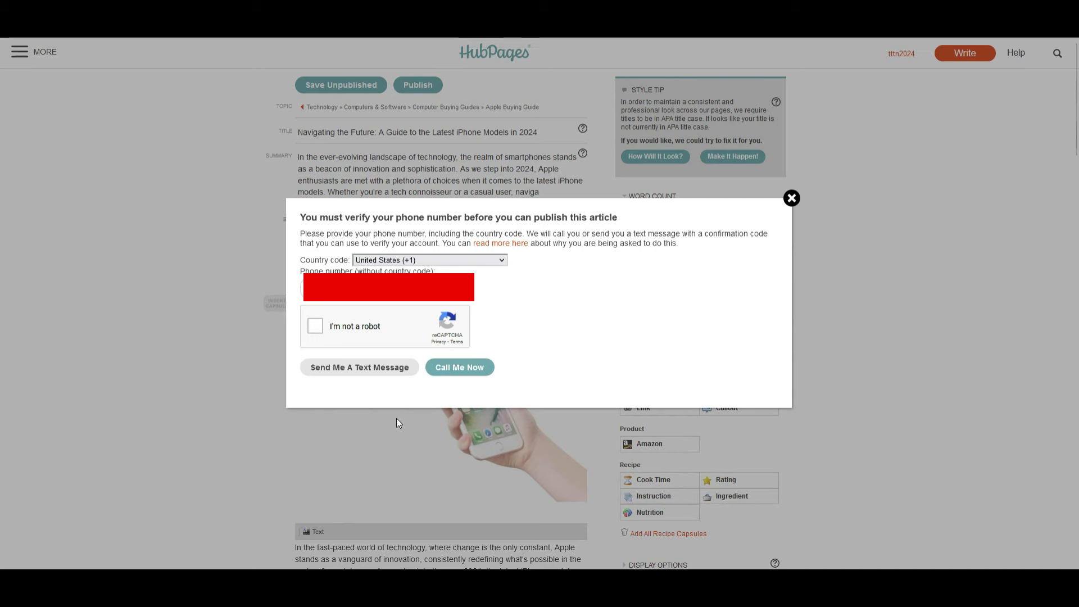
{"action": "type", "text": "india"}
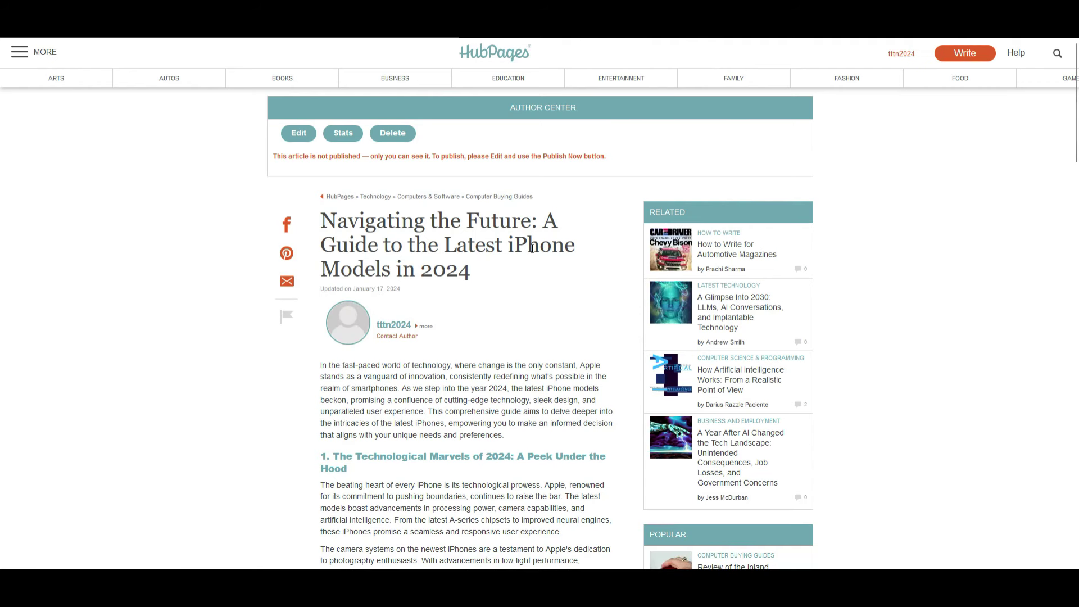
Step: Review the unpublished article's page, reading through its introduction and numbered sections
{"action": "scroll", "coordinate": [532, 266], "scroll_direction": "down", "scroll_amount": 2}
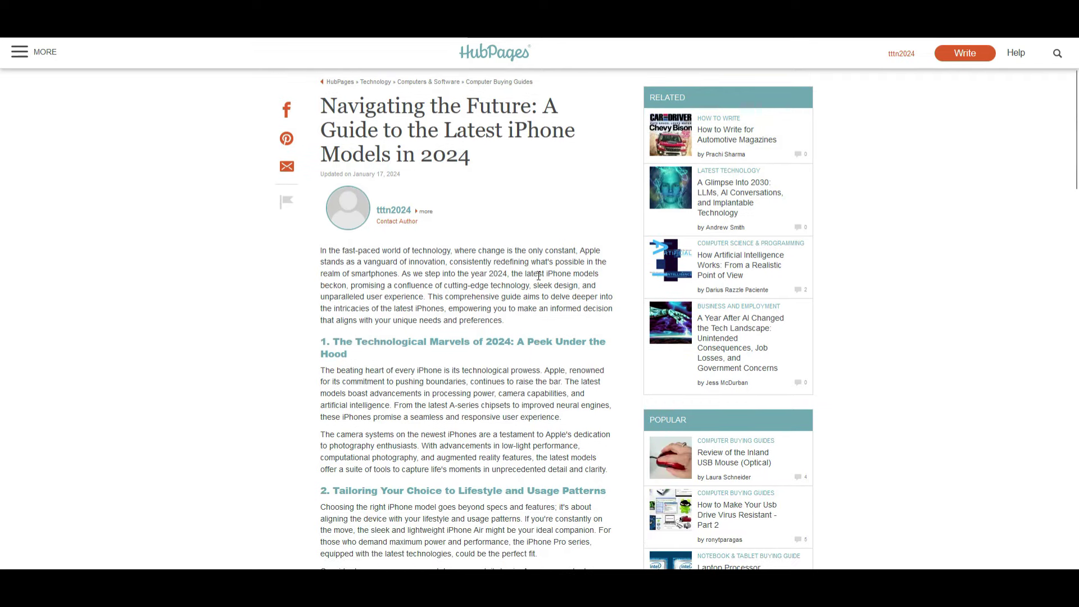
{"action": "scroll", "coordinate": [539, 275], "scroll_direction": "down", "scroll_amount": 15}
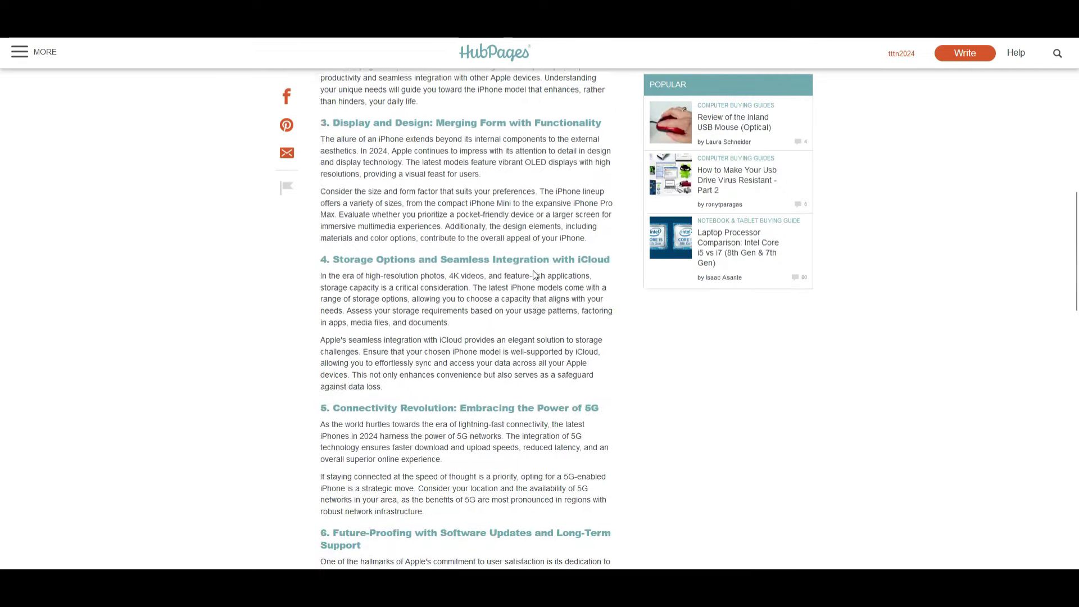
{"action": "scroll", "coordinate": [539, 276], "scroll_direction": "down", "scroll_amount": 12}
{"action": "scroll", "coordinate": [538, 275], "scroll_direction": "up", "scroll_amount": 4}
{"action": "scroll", "coordinate": [539, 275], "scroll_direction": "up", "scroll_amount": 8}
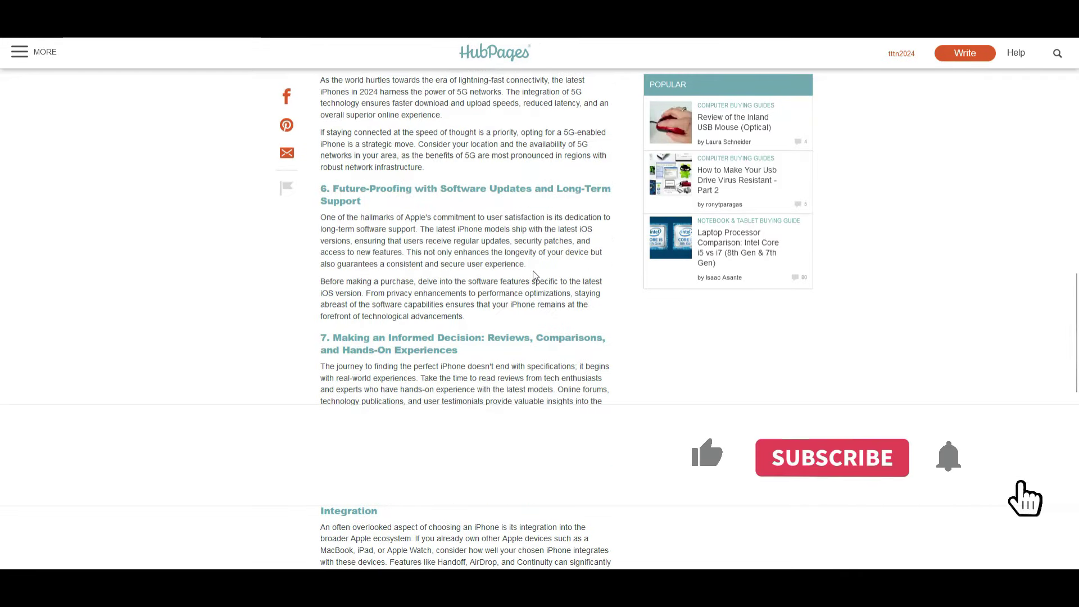
{"action": "scroll", "coordinate": [534, 275], "scroll_direction": "up", "scroll_amount": 2}
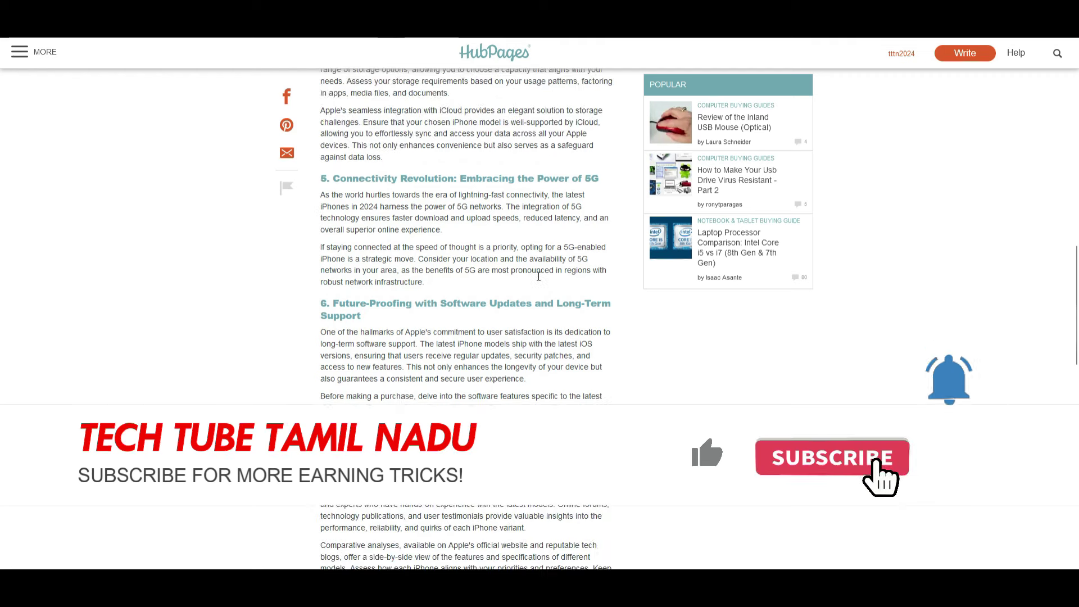
{"action": "scroll", "coordinate": [538, 276], "scroll_direction": "up", "scroll_amount": 2}
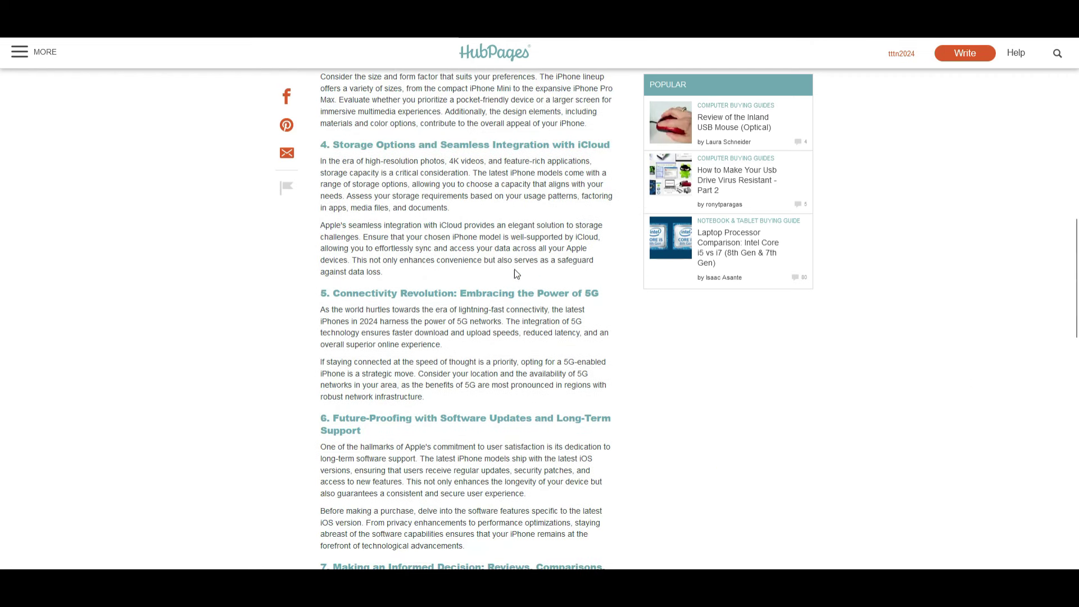
Step: Open My Account and examine the article's statistics, including page views, status and the featured legend
{"action": "left_click", "coordinate": [28, 58]}
{"action": "left_click", "coordinate": [28, 59]}
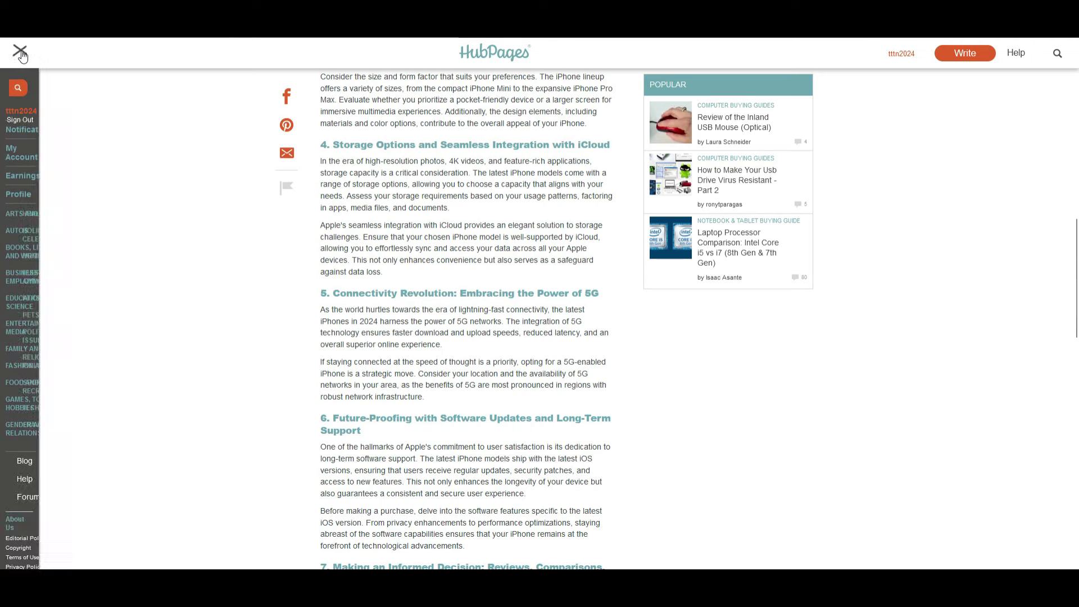
{"action": "left_click", "coordinate": [37, 150]}
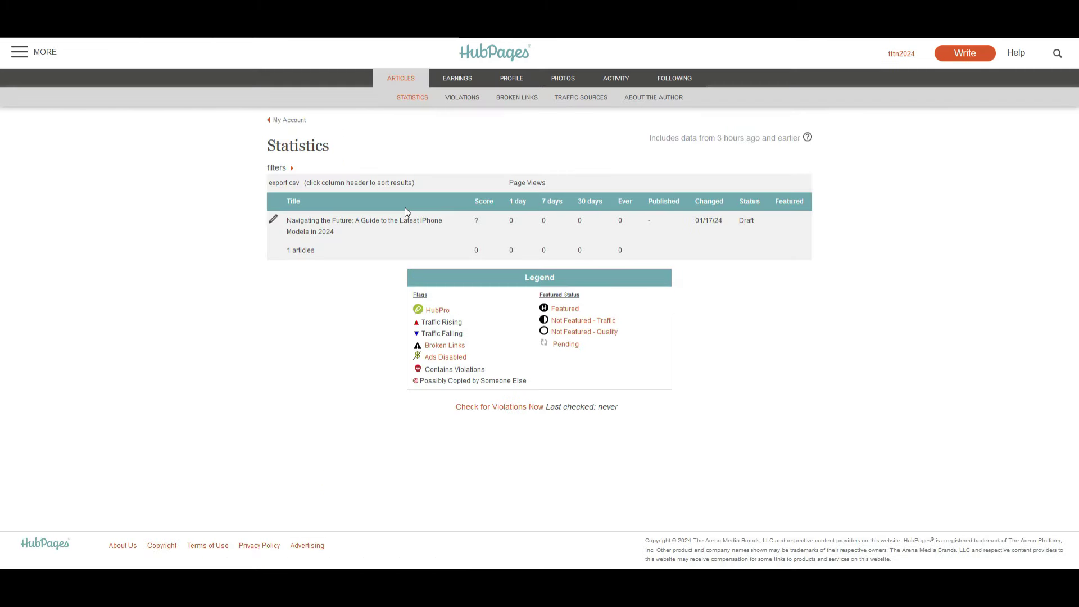
{"action": "double_click", "coordinate": [505, 221]}
{"action": "left_click", "coordinate": [742, 303]}
{"action": "left_click_drag", "start_coordinate": [312, 254], "coordinate": [272, 250]}
{"action": "left_click", "coordinate": [341, 274]}
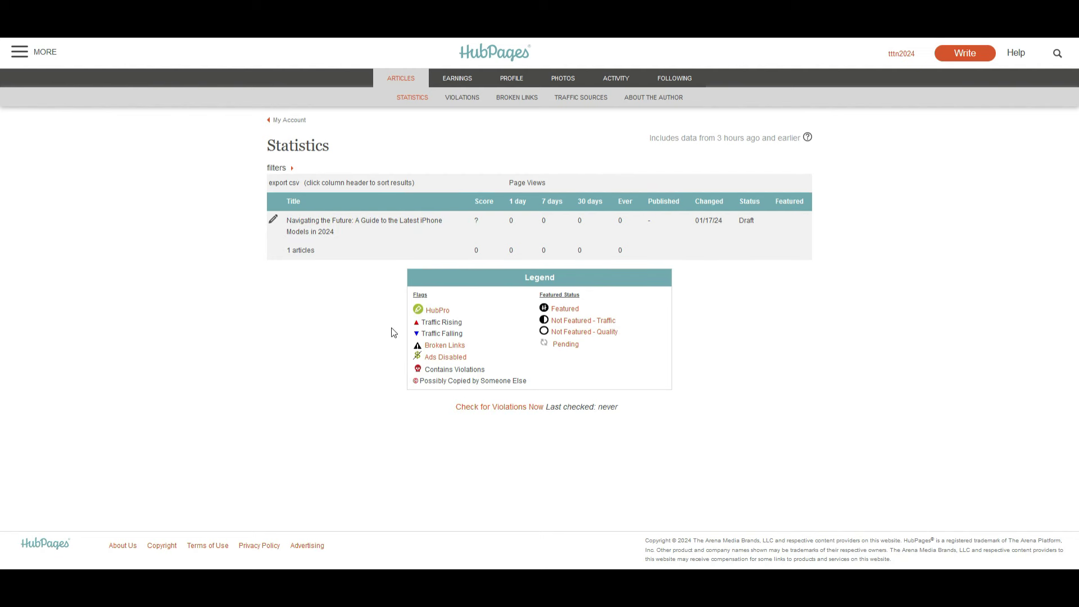
Step: Examine the account's daily earnings report for the Ad Program and Amazon, and return to the earnings settings
{"action": "left_click", "coordinate": [463, 83]}
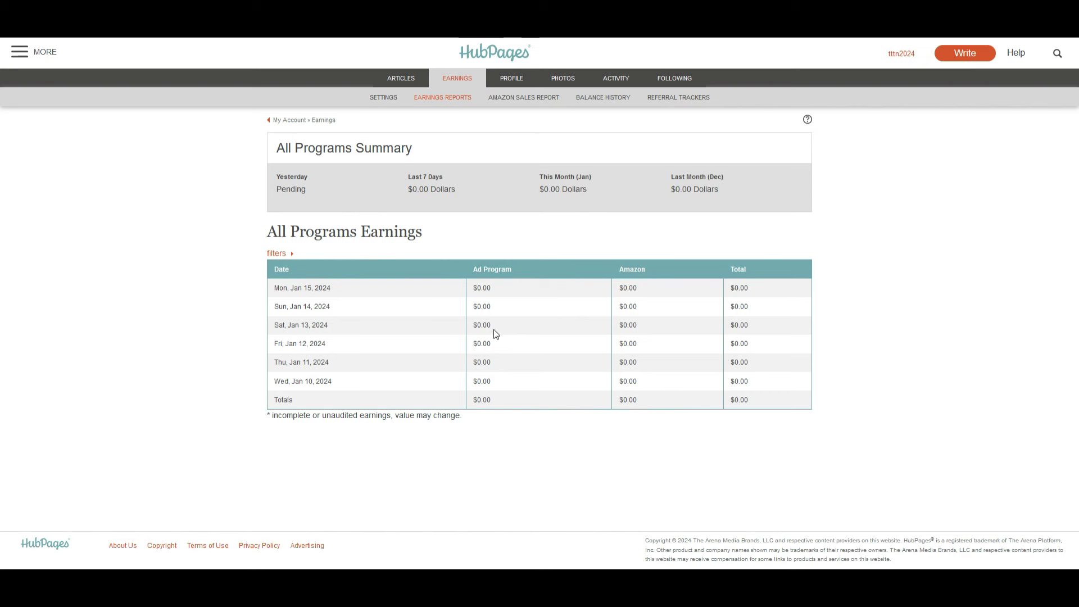
{"action": "left_click_drag", "start_coordinate": [504, 396], "coordinate": [487, 369]}
{"action": "left_click", "coordinate": [428, 380]}
{"action": "key", "text": "alt+Left"}
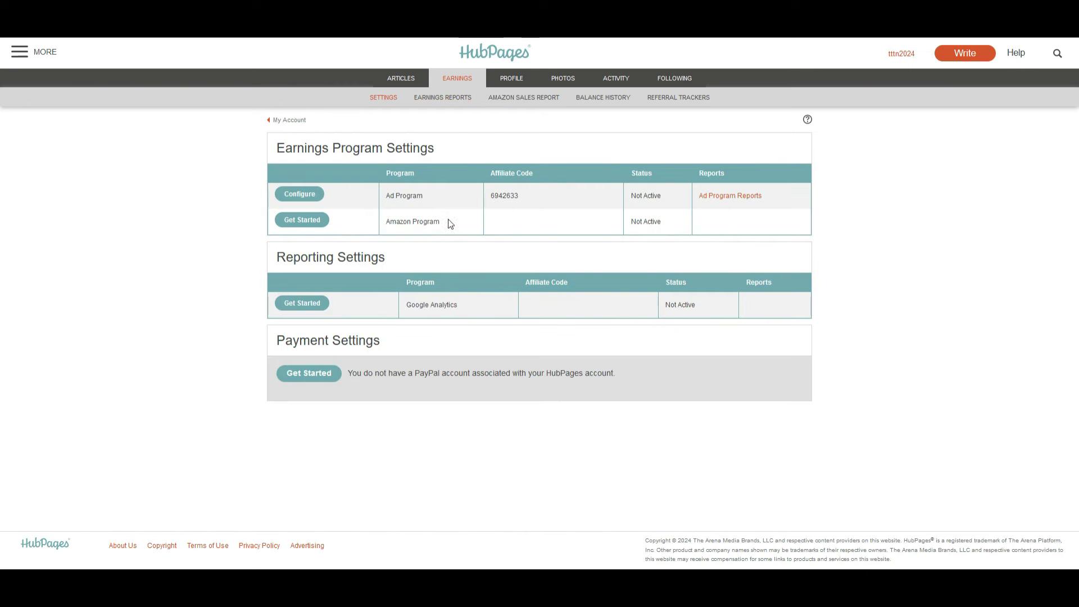
Step: Check the payment settings and start associating an existing PayPal account with the Earnings Program
{"action": "left_click_drag", "start_coordinate": [420, 375], "coordinate": [630, 380]}
{"action": "left_click", "coordinate": [599, 417]}
{"action": "left_click_drag", "start_coordinate": [440, 375], "coordinate": [417, 378]}
{"action": "left_click", "coordinate": [421, 392]}
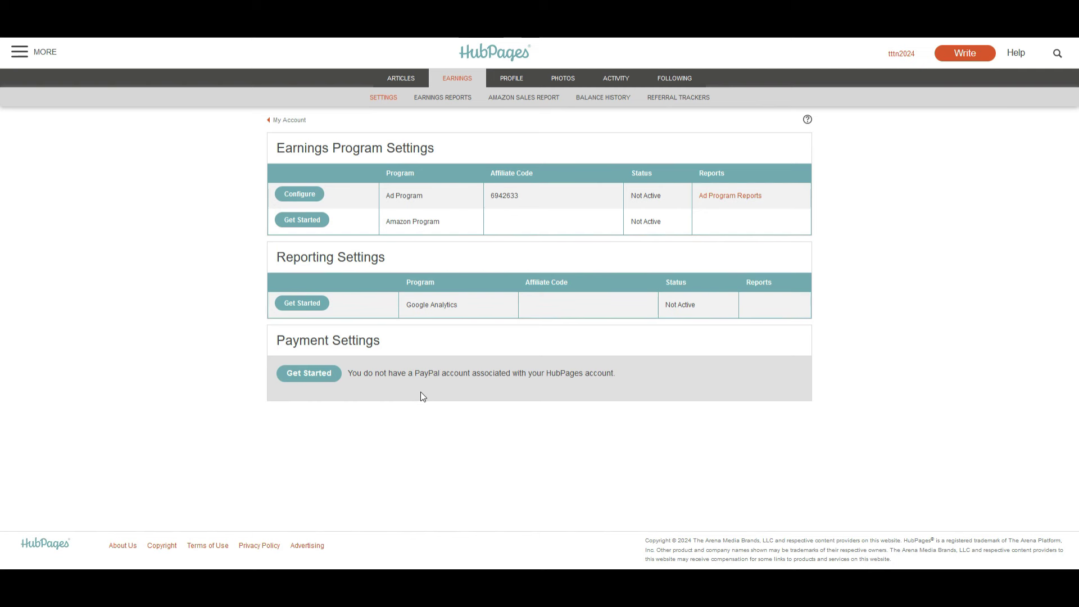
{"action": "left_click", "coordinate": [323, 383]}
{"action": "left_click_drag", "start_coordinate": [312, 262], "coordinate": [413, 265]}
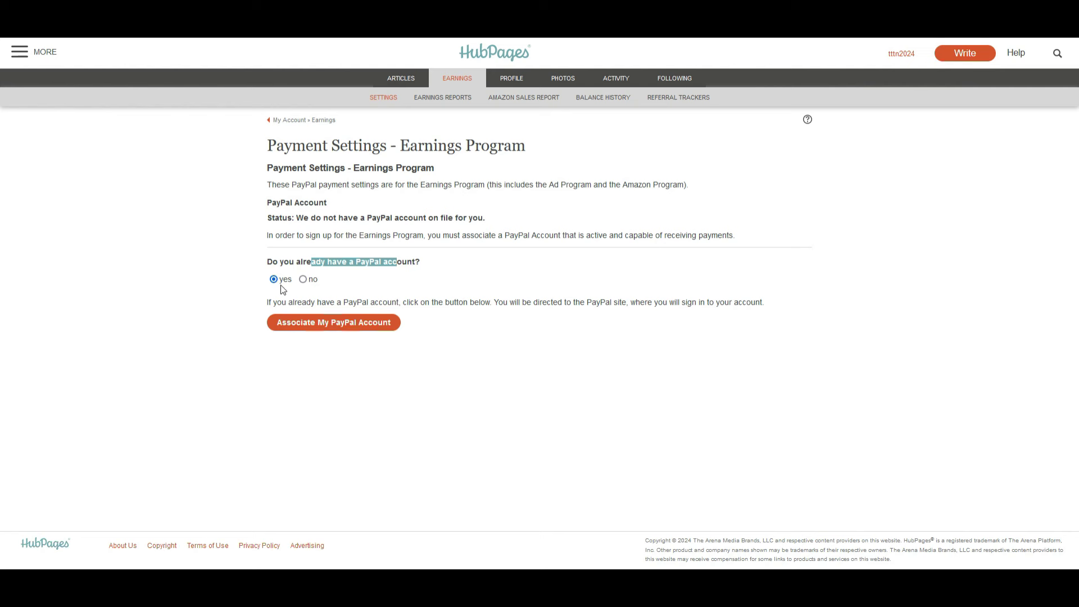
{"action": "left_click", "coordinate": [317, 328]}
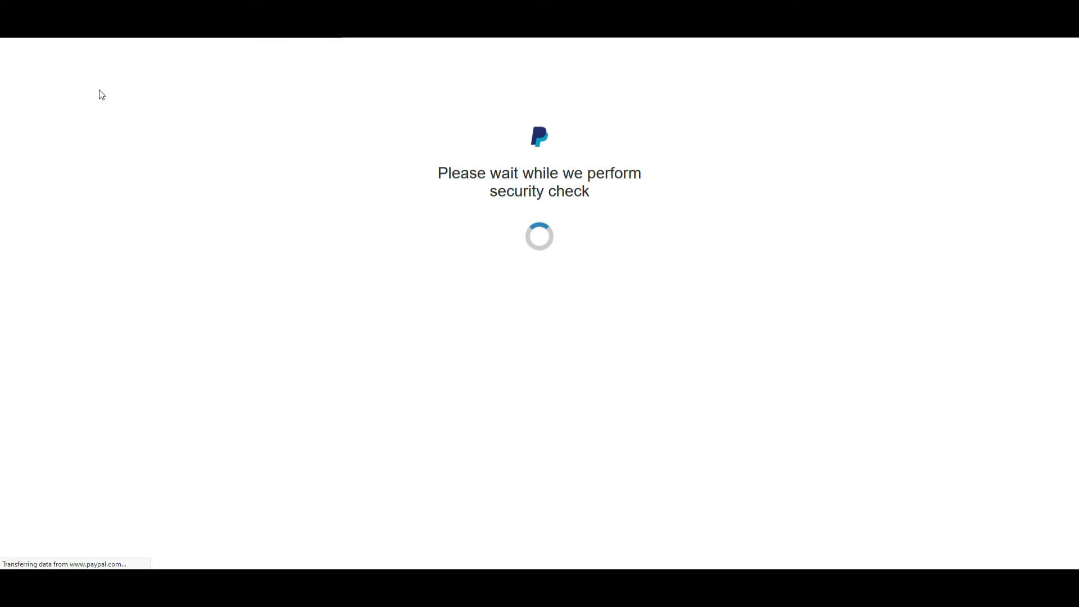